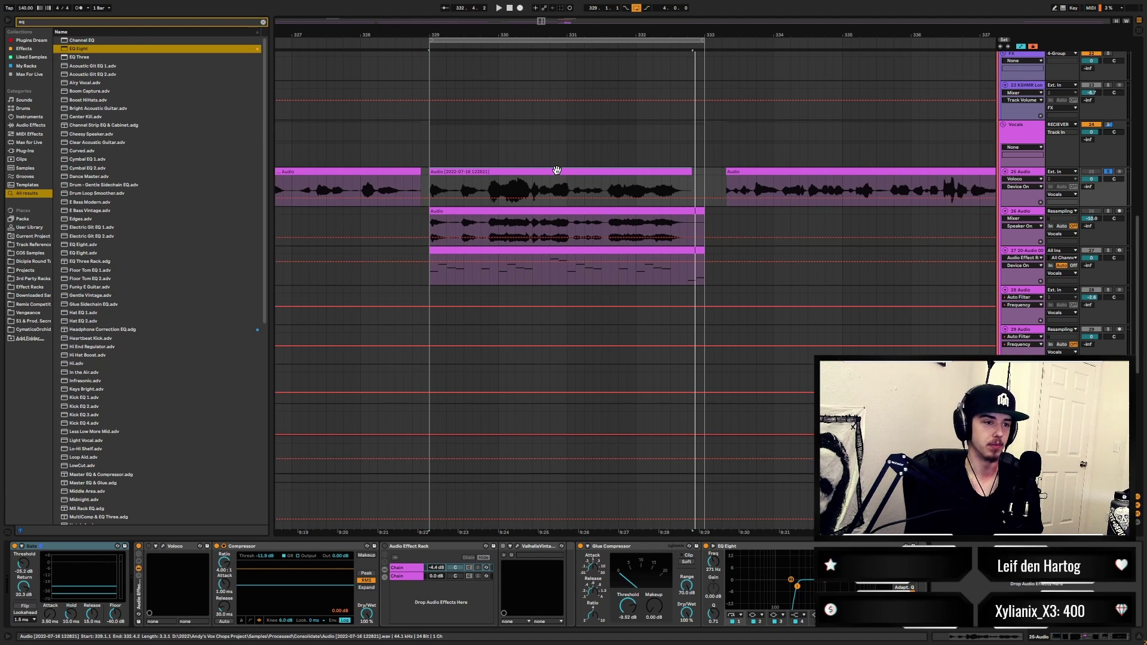
- Open Voloco on track 25 and examine its preset, key, scale and pitch correction settings
click(149, 544)
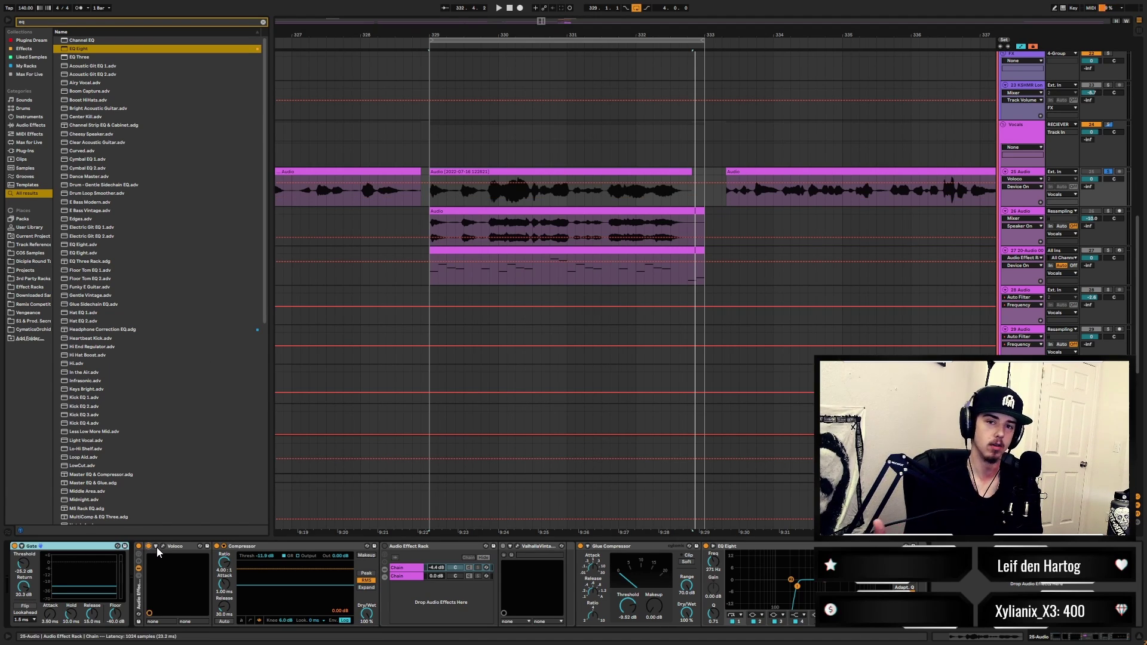
click(161, 546)
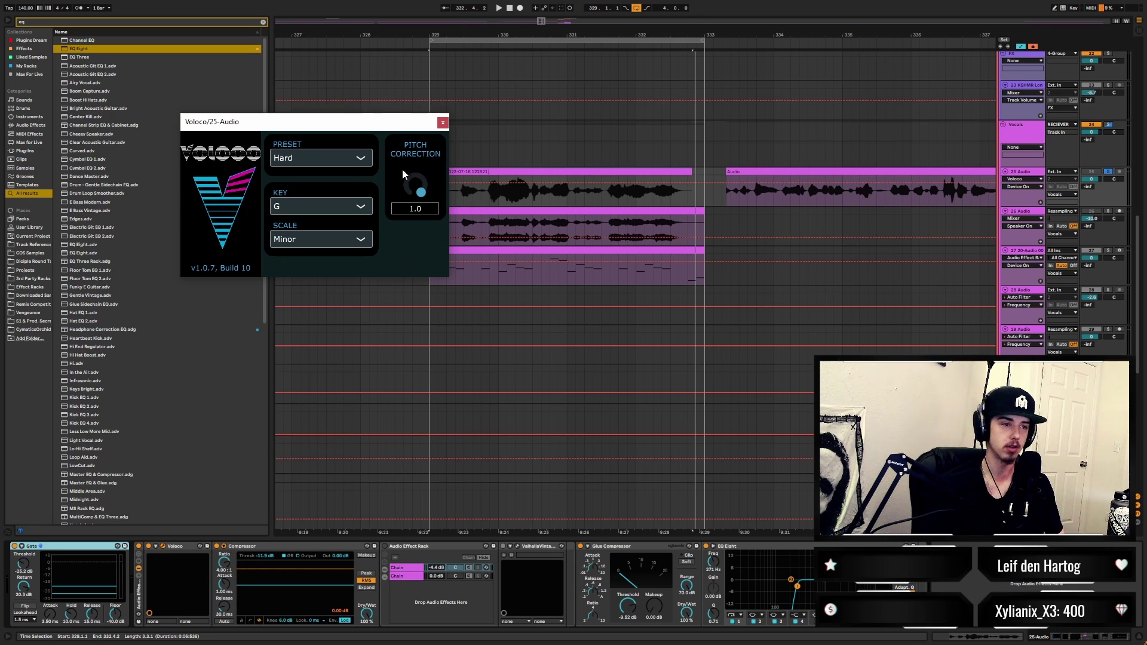
click(442, 124)
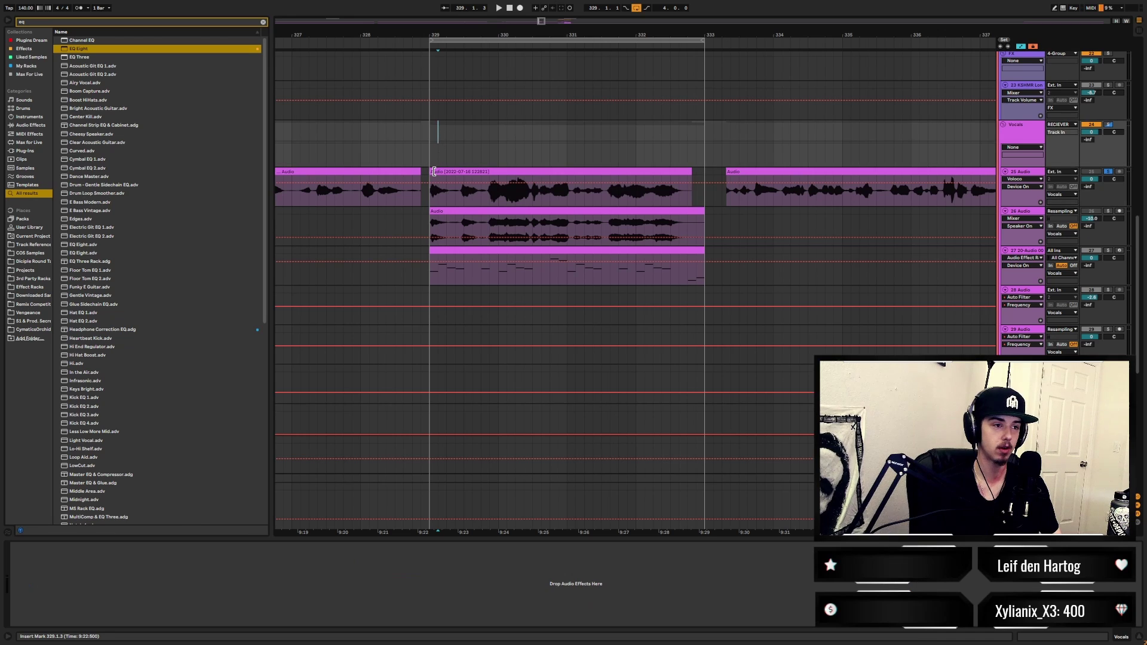
- Play the vocal clip on track 25 from bar 329 and select the resampled clip on track 26 beneath it
key(space)
drag(440, 173, 430, 181)
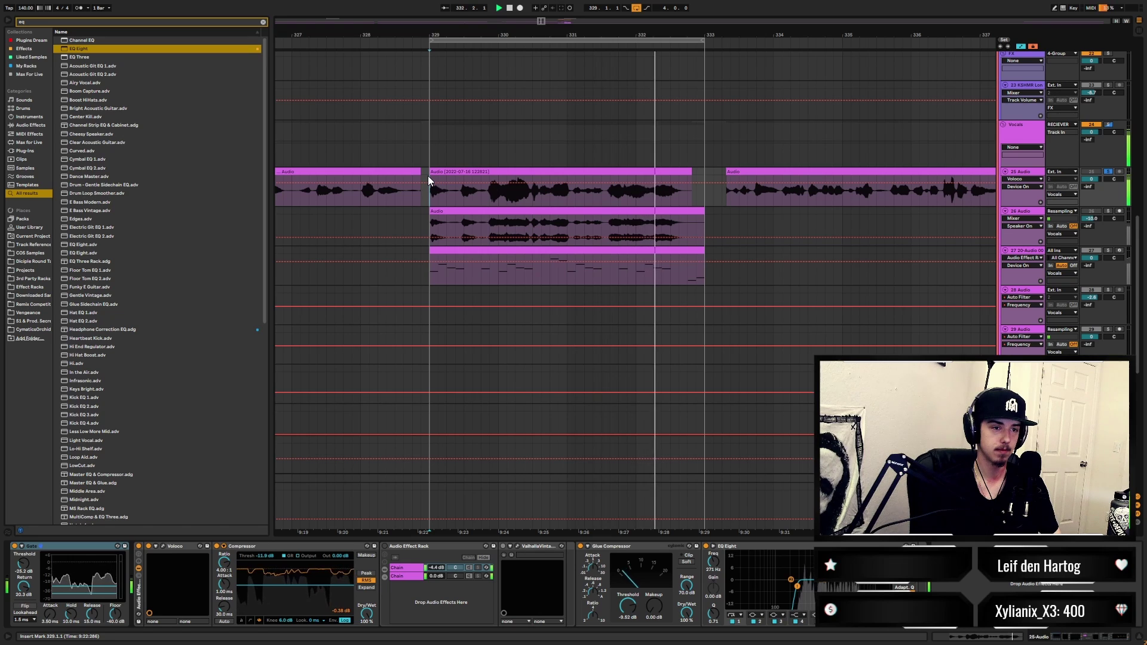
click(440, 172)
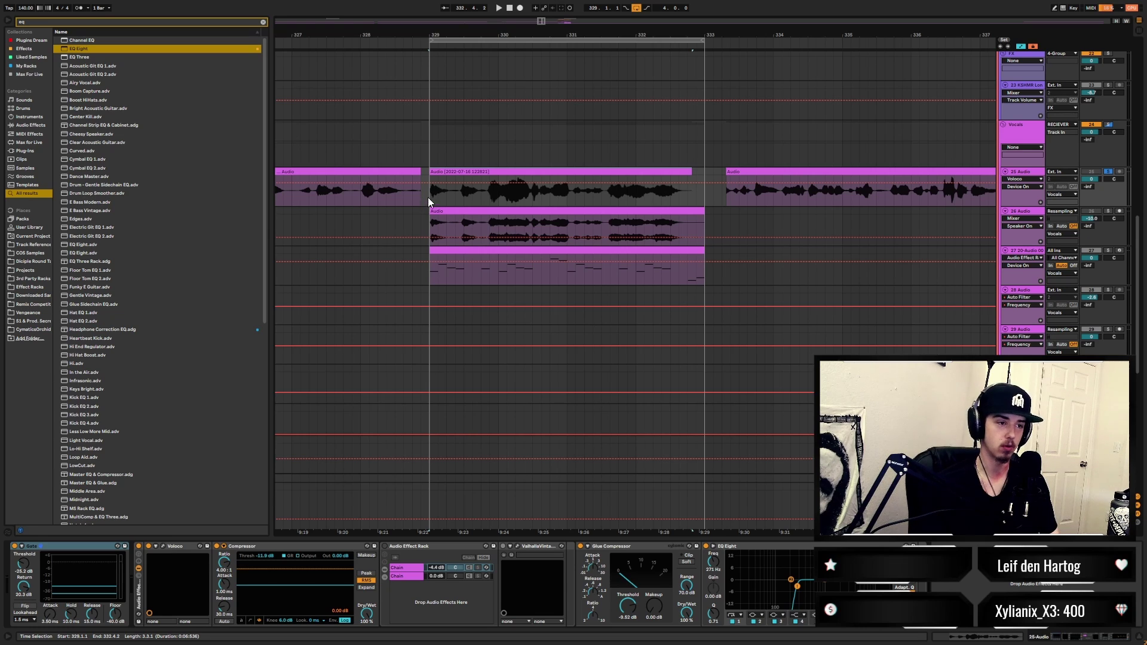
drag(427, 198, 587, 203)
click(489, 213)
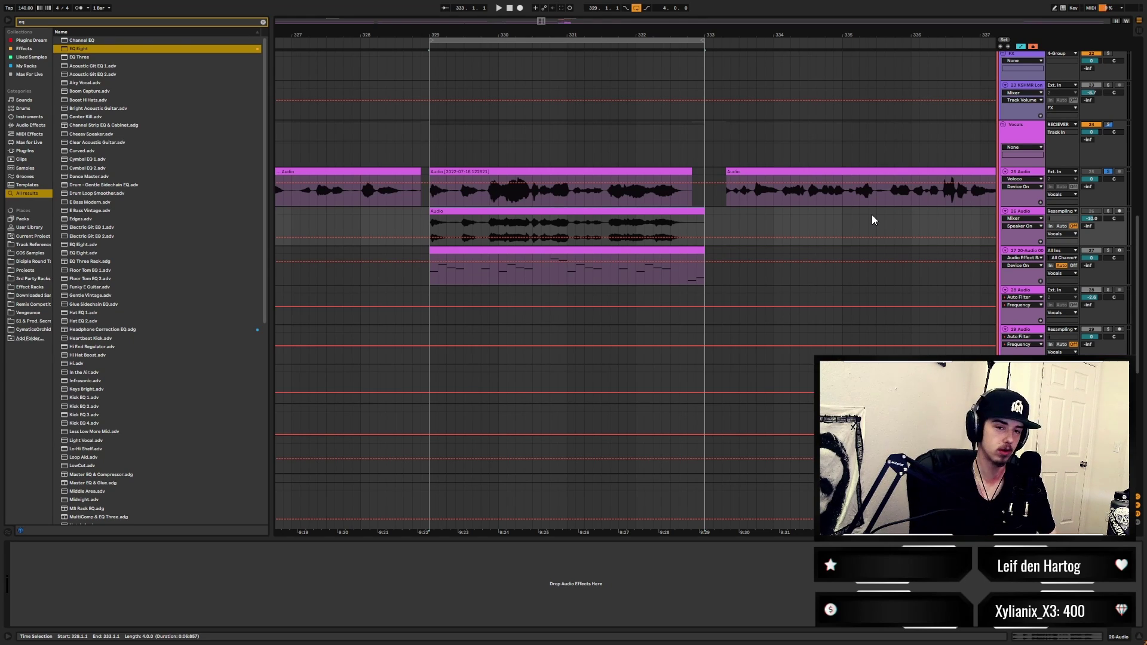
- Solo track 27, look over its sliced-sample instrument and Audio Effect Rack, and play its MIDI clip from bar 329
click(613, 250)
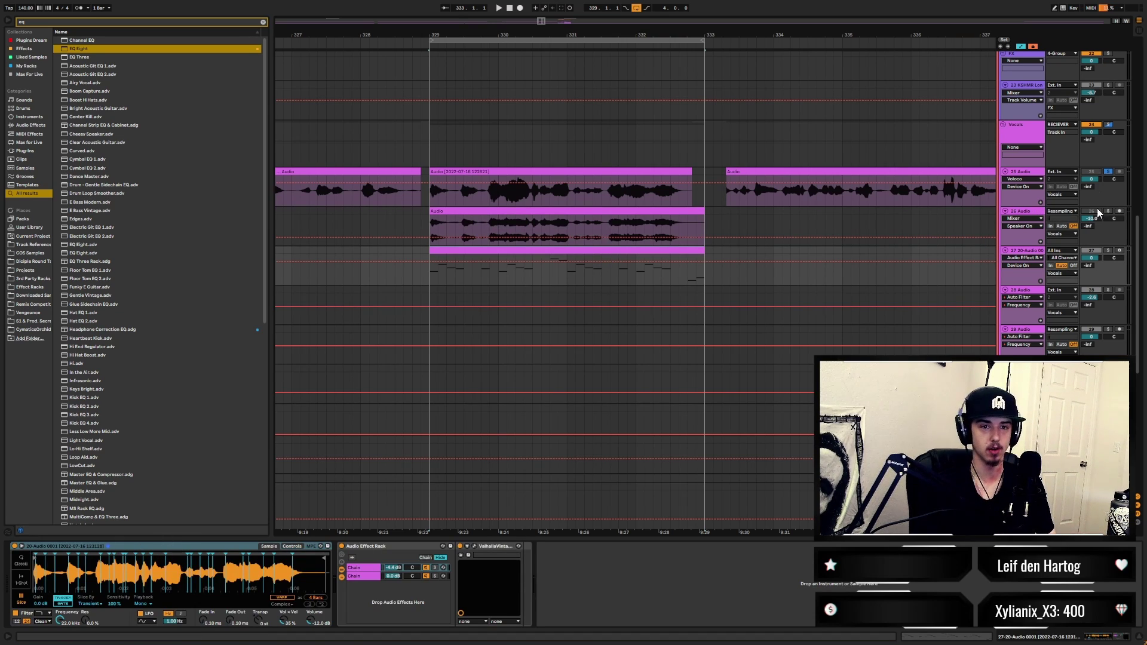
click(1108, 250)
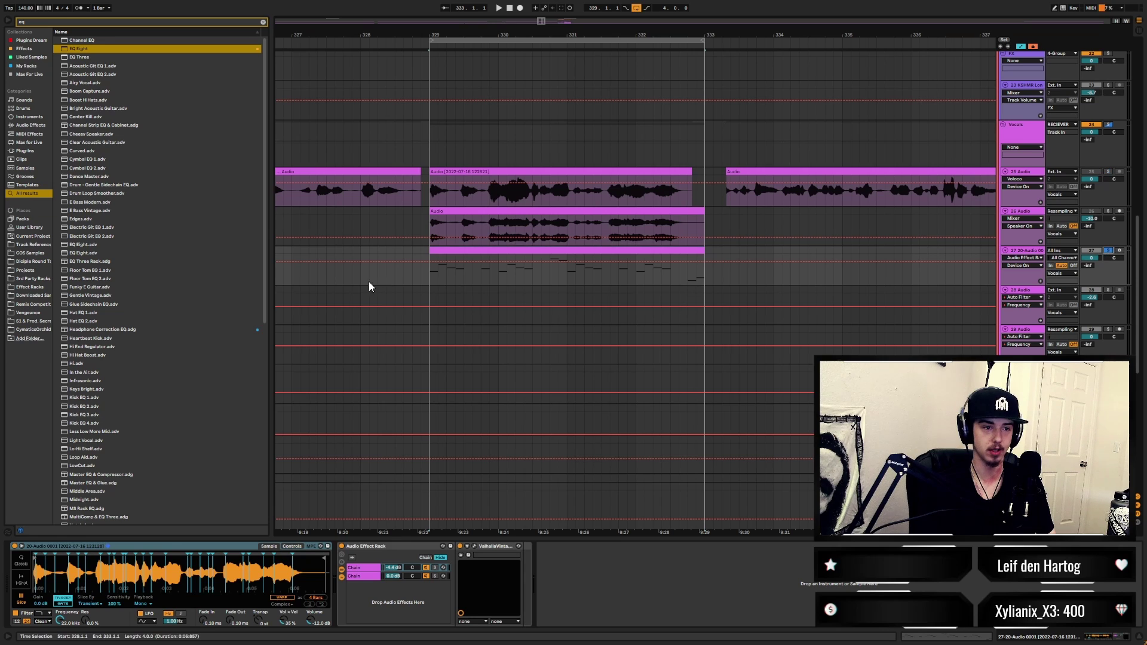
click(475, 249)
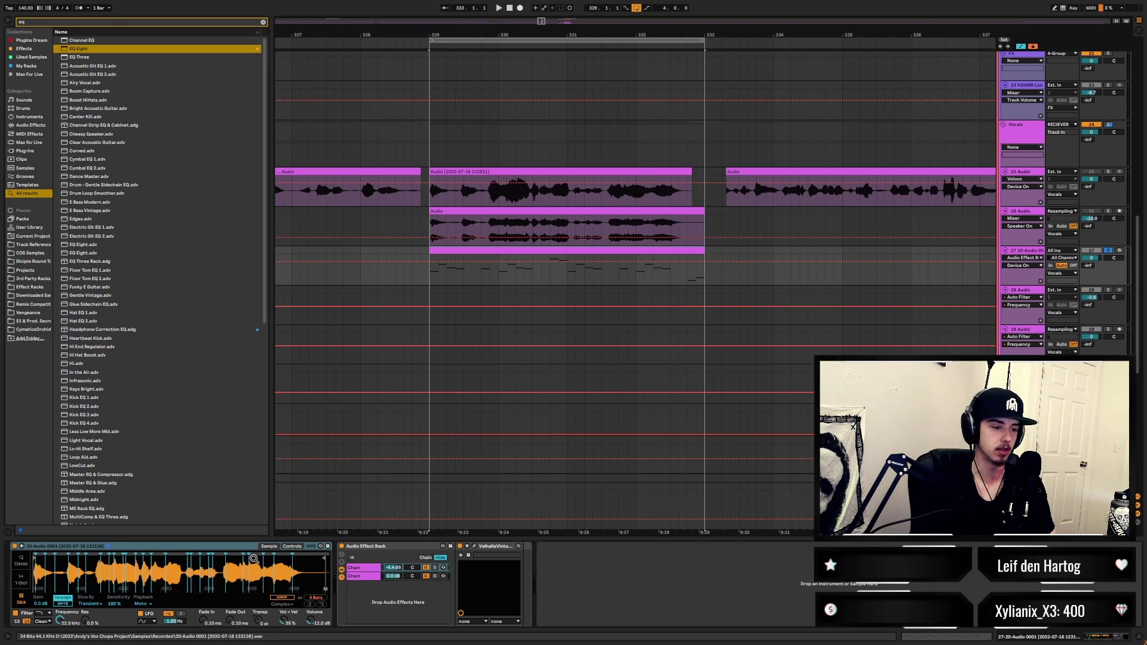
click(362, 553)
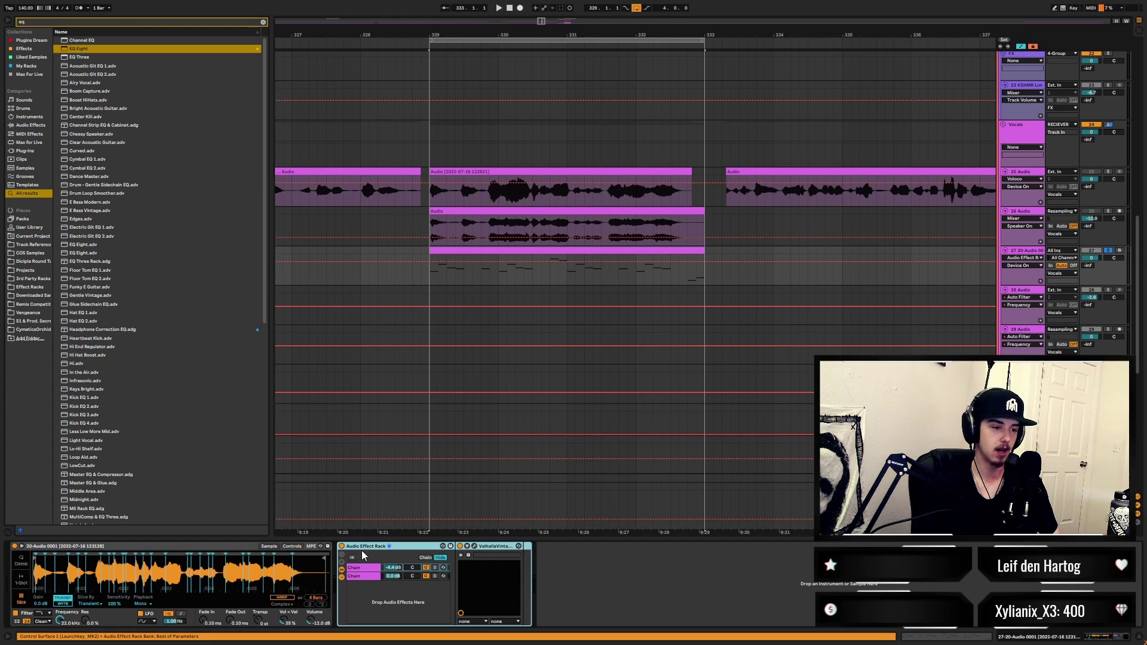
click(556, 252)
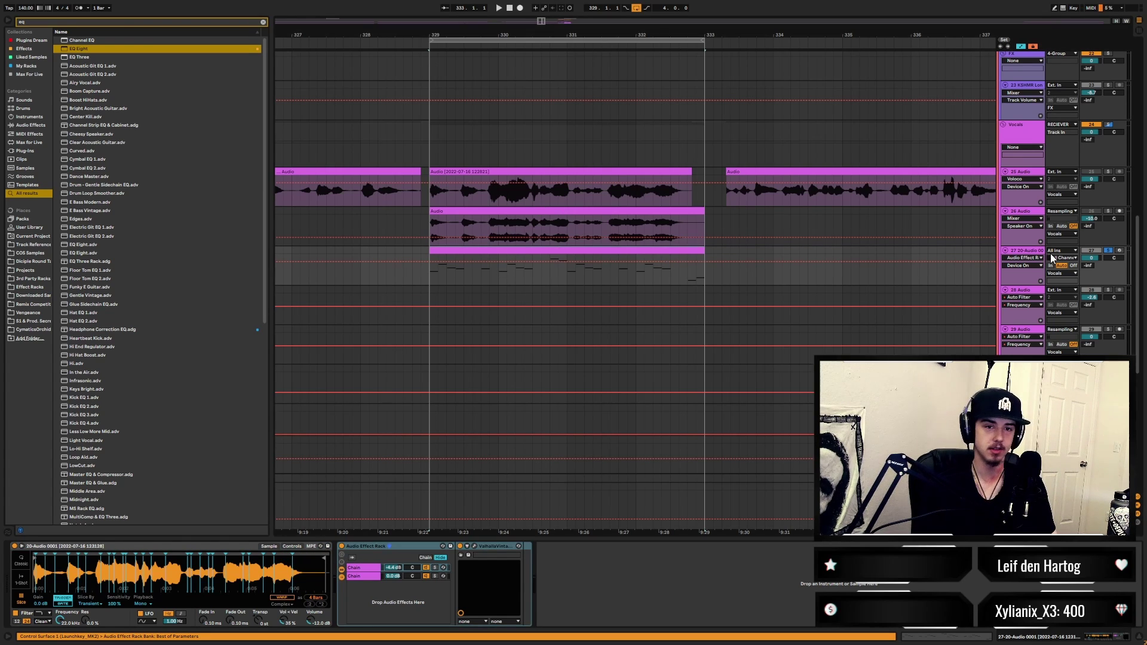
key(space)
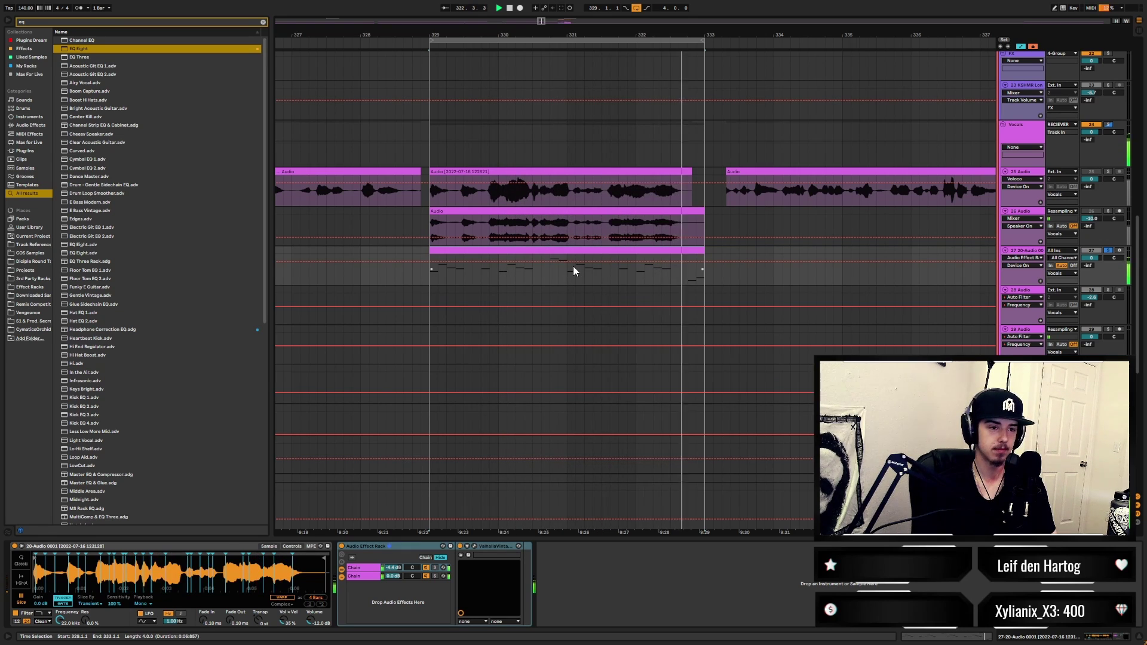
key(space)
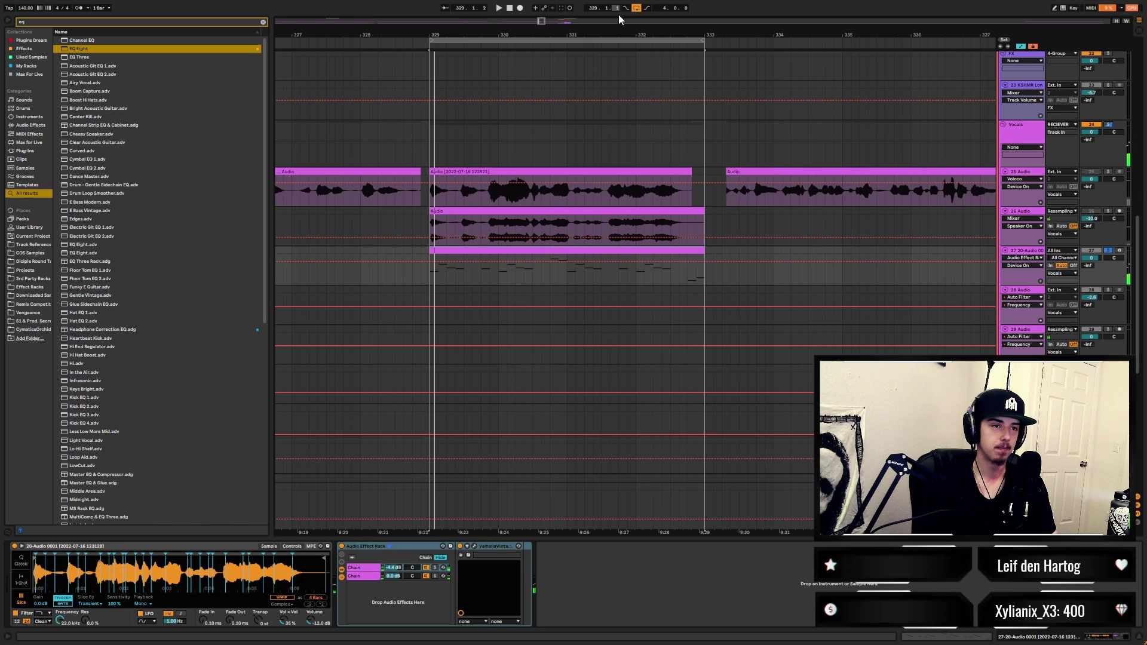
- Solo audio track 29 and play its first long clip starting at bar 361
key(minus)
key(minus)
key(minus)
key(minus)
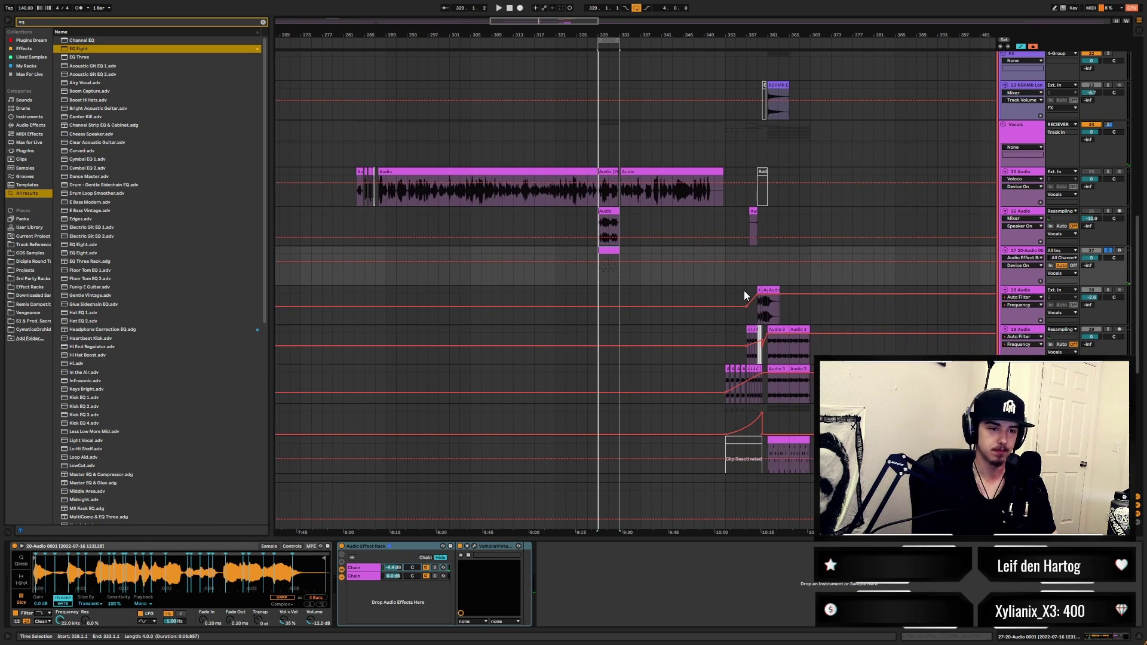
scroll(750, 293, down, 3)
click(748, 273)
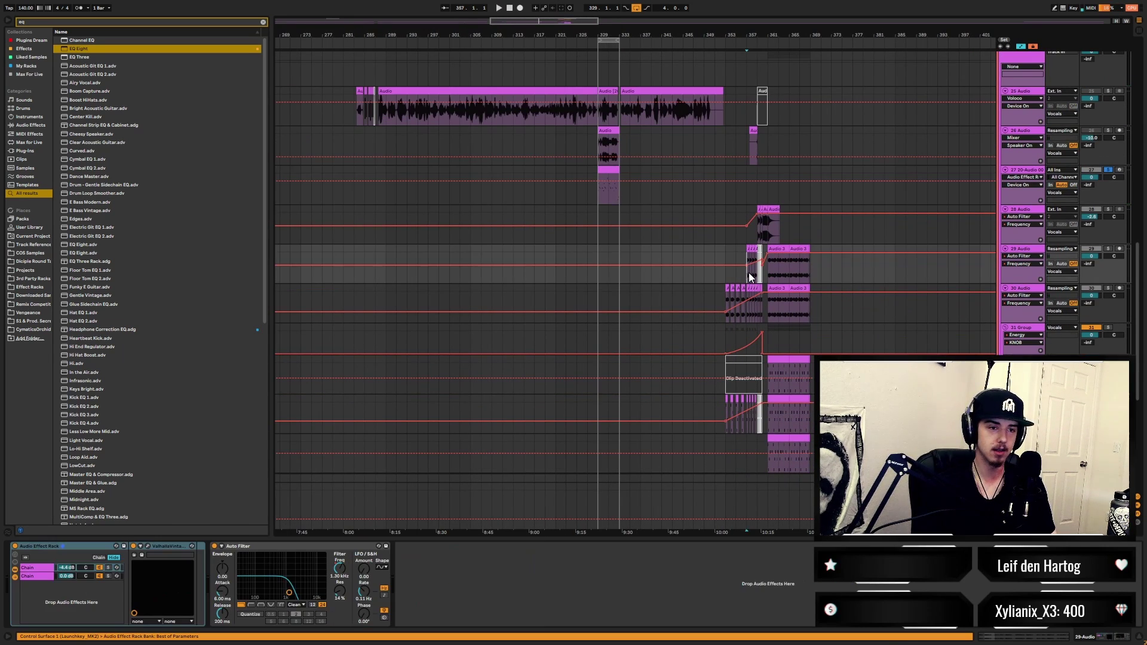
key(plus)
key(plus)
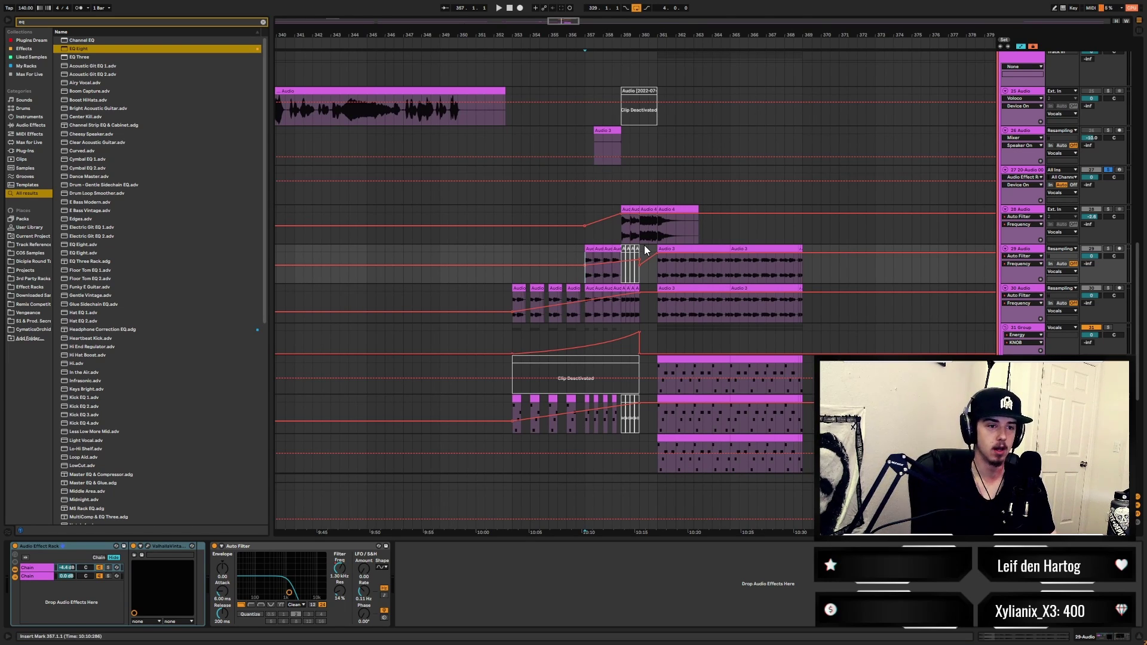
click(660, 248)
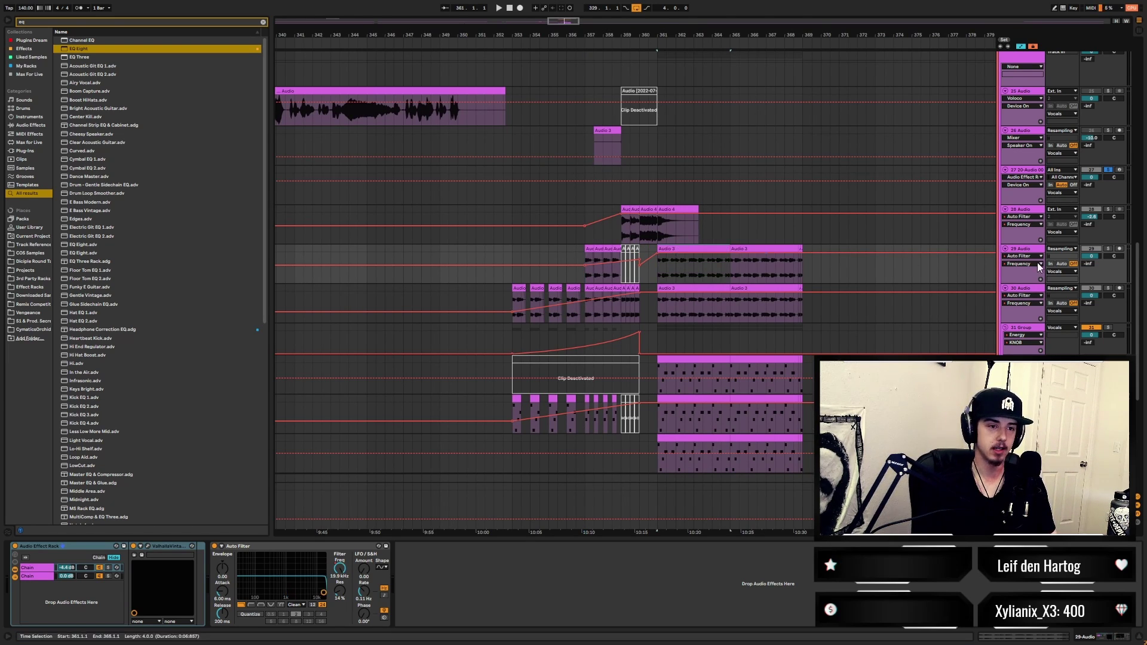
click(1108, 249)
key(space)
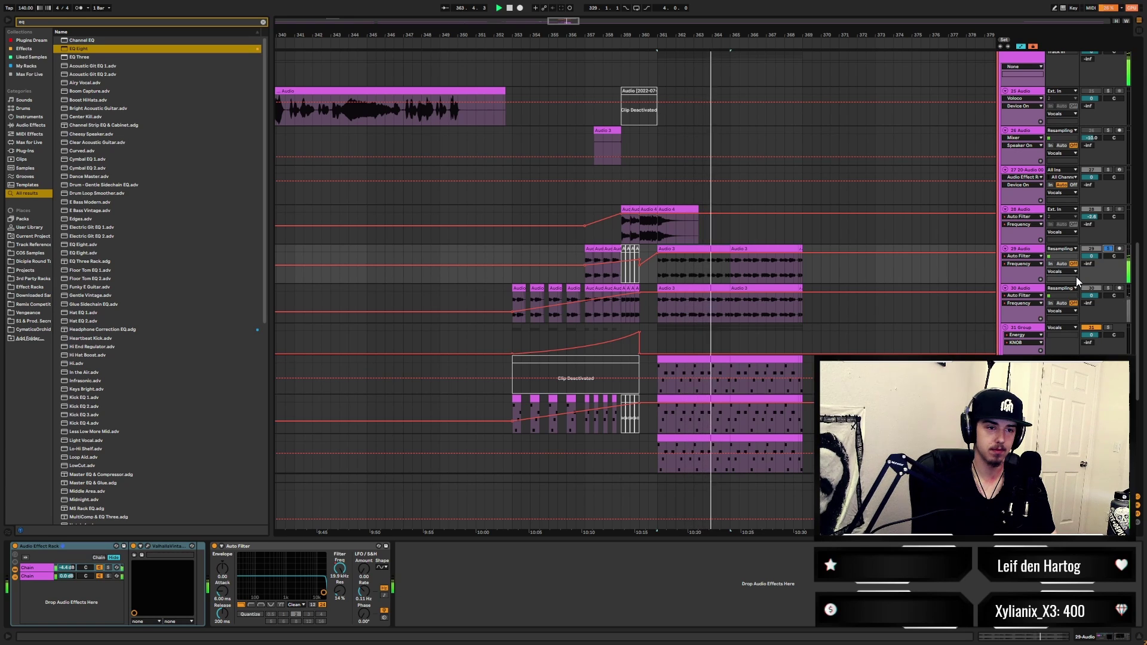
key(ctrl+l)
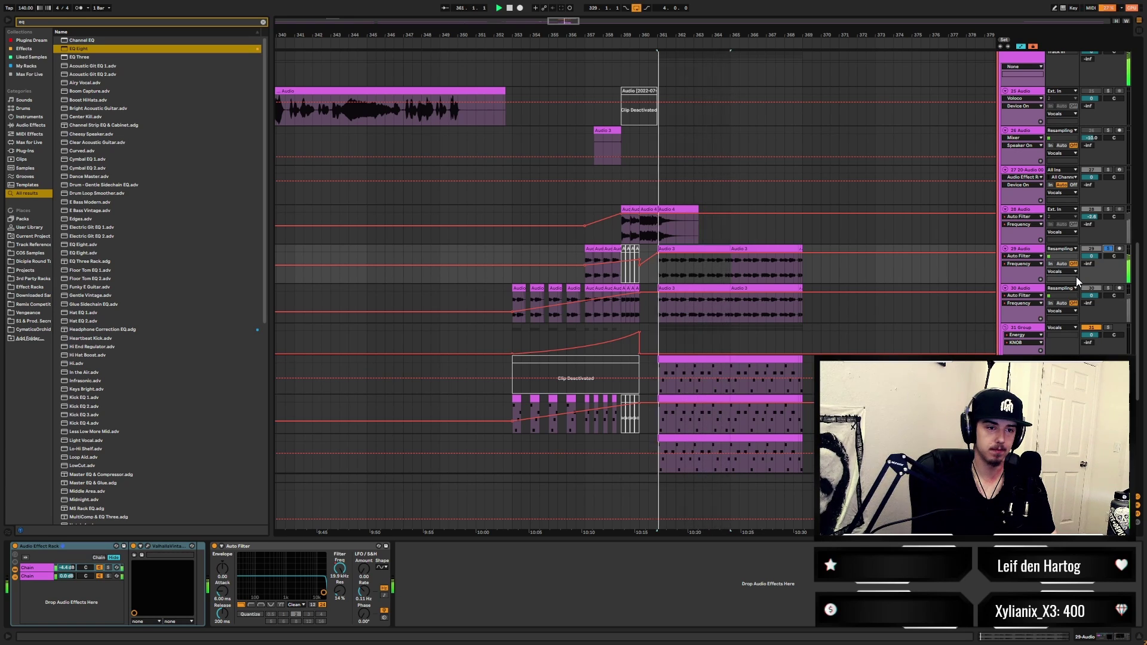
- Solo audio track 30 alongside track 29 and play both from bar 361
click(1028, 250)
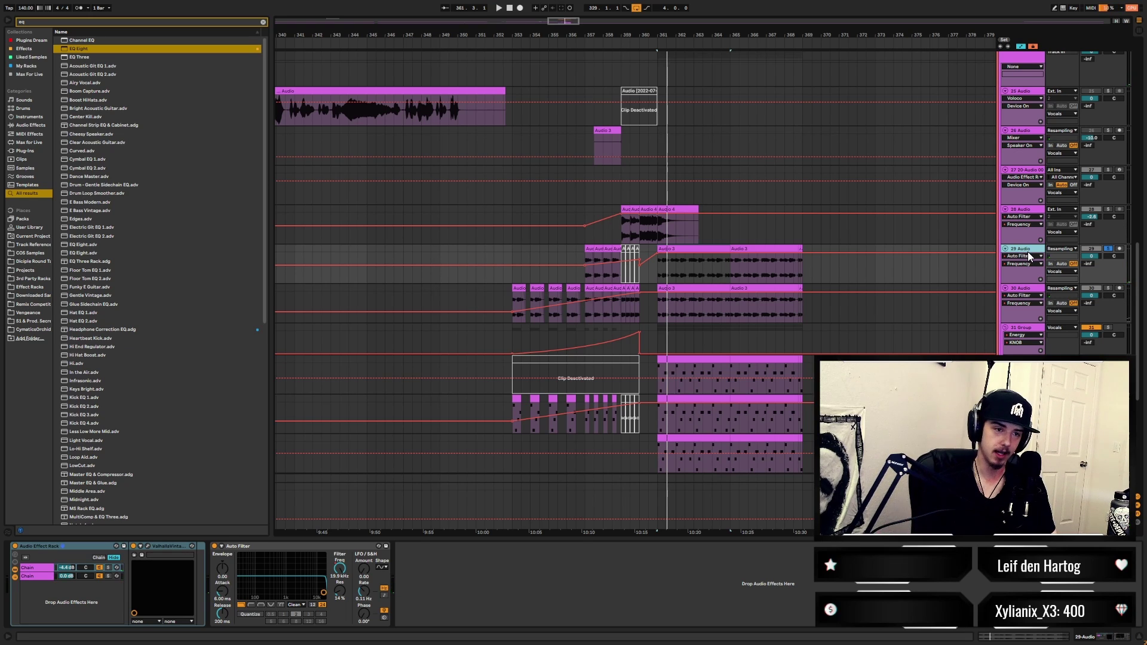
click(703, 288)
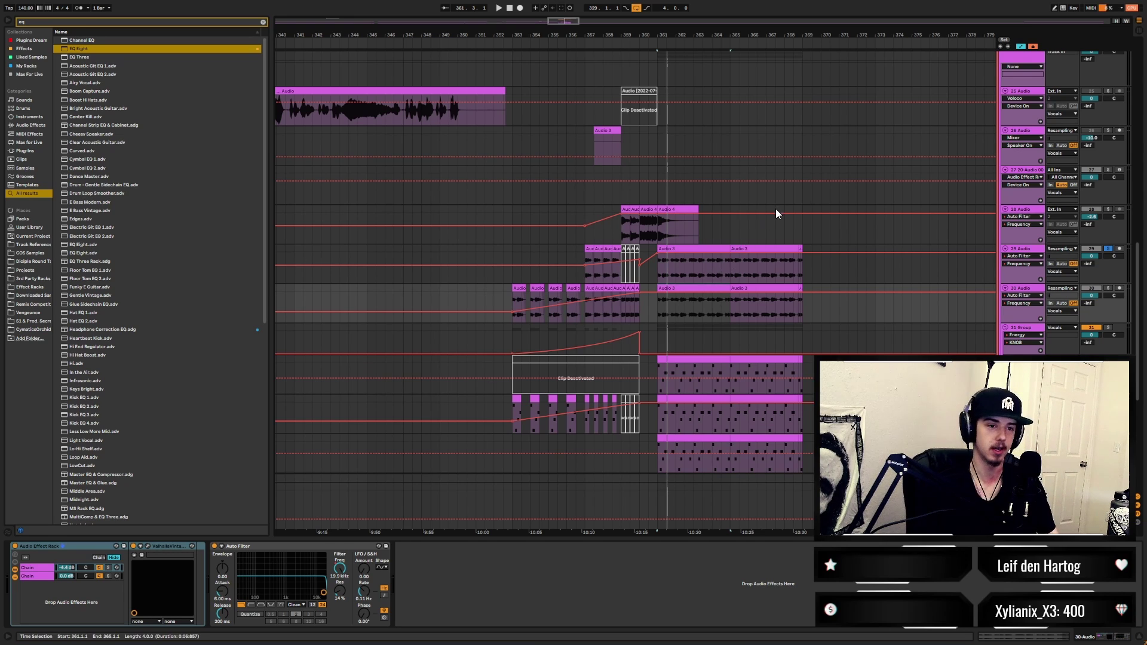
click(1108, 289)
key(space)
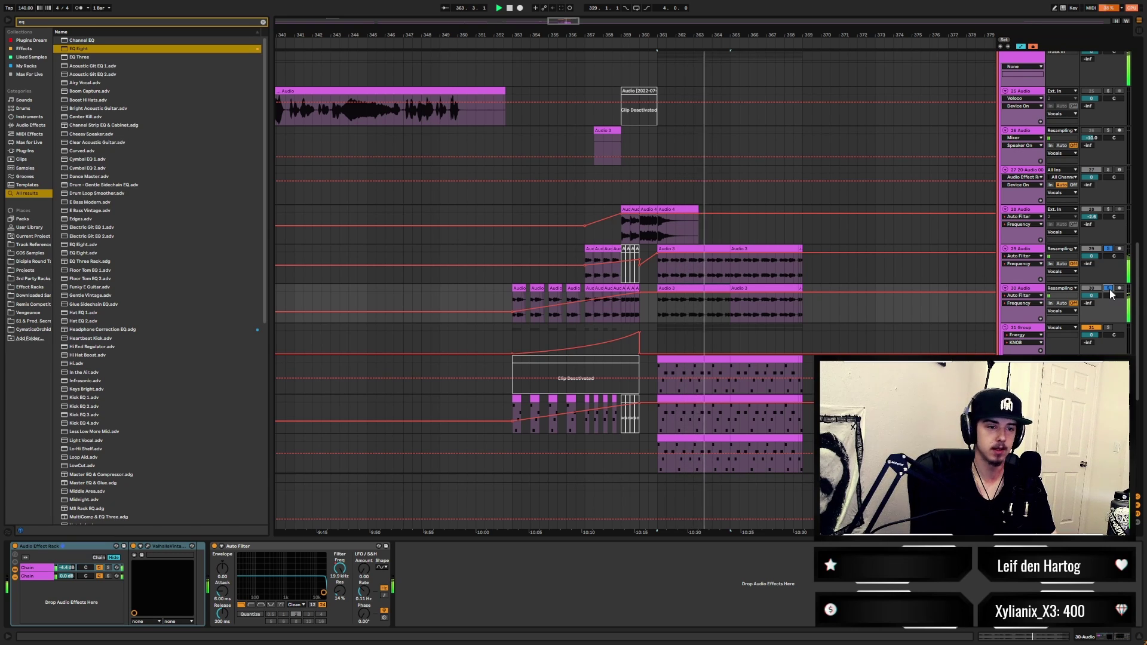
click(729, 317)
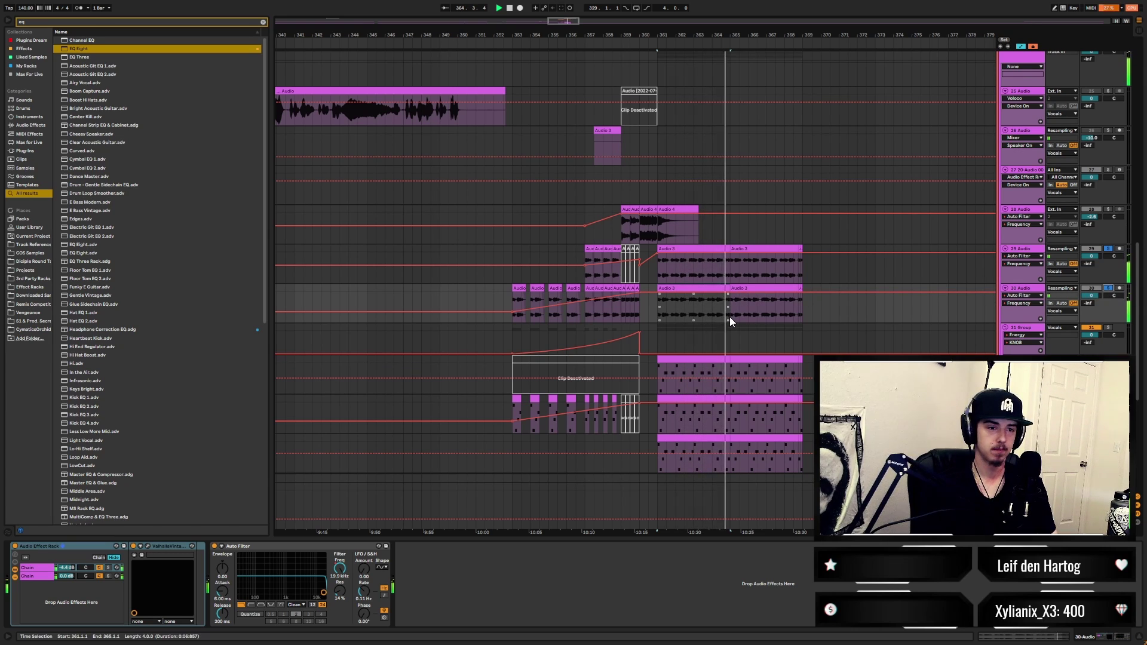
key(space)
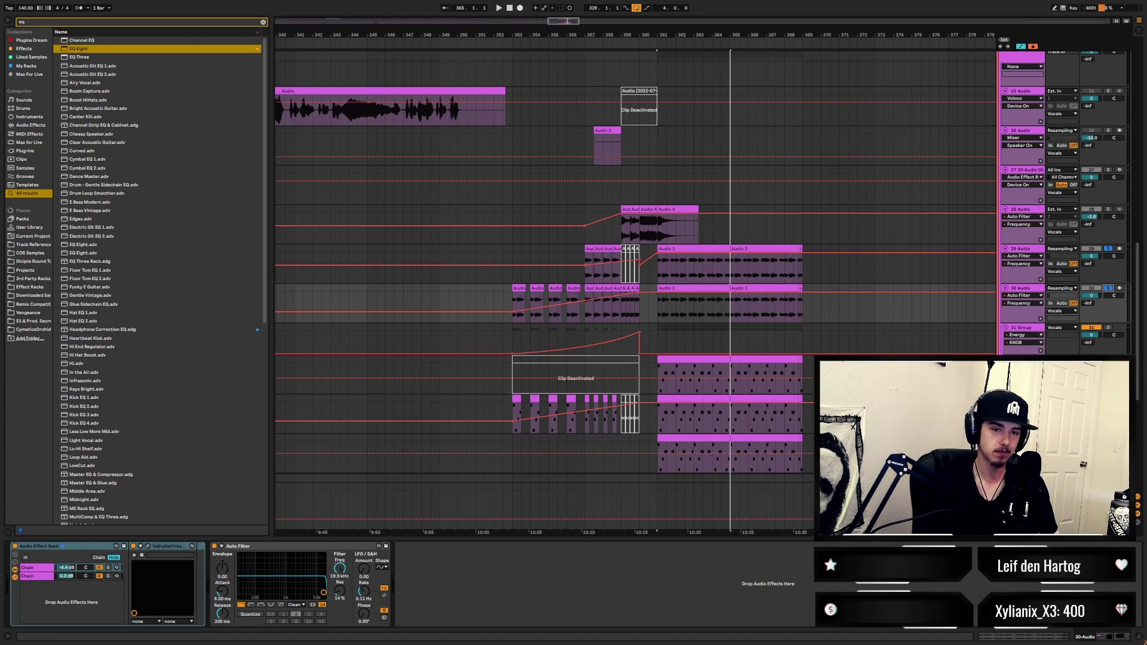
- Solo Serum tracks 32, 33 and 34 one after another and play each from bar 361
click(1108, 398)
scroll(692, 362, down, 3)
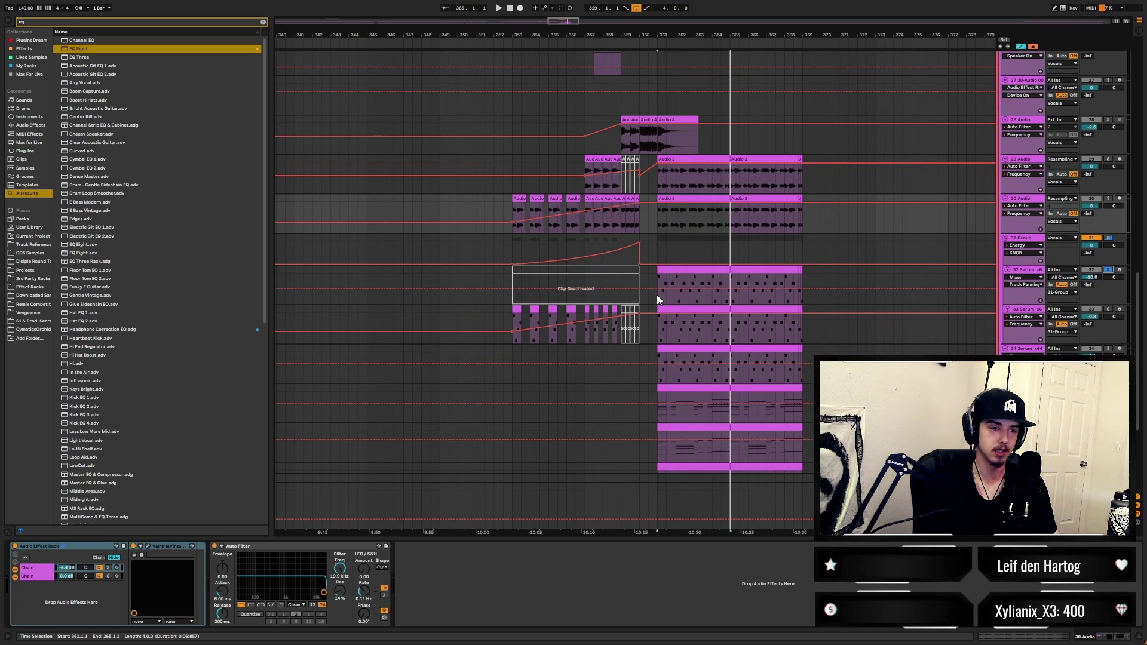
key(space)
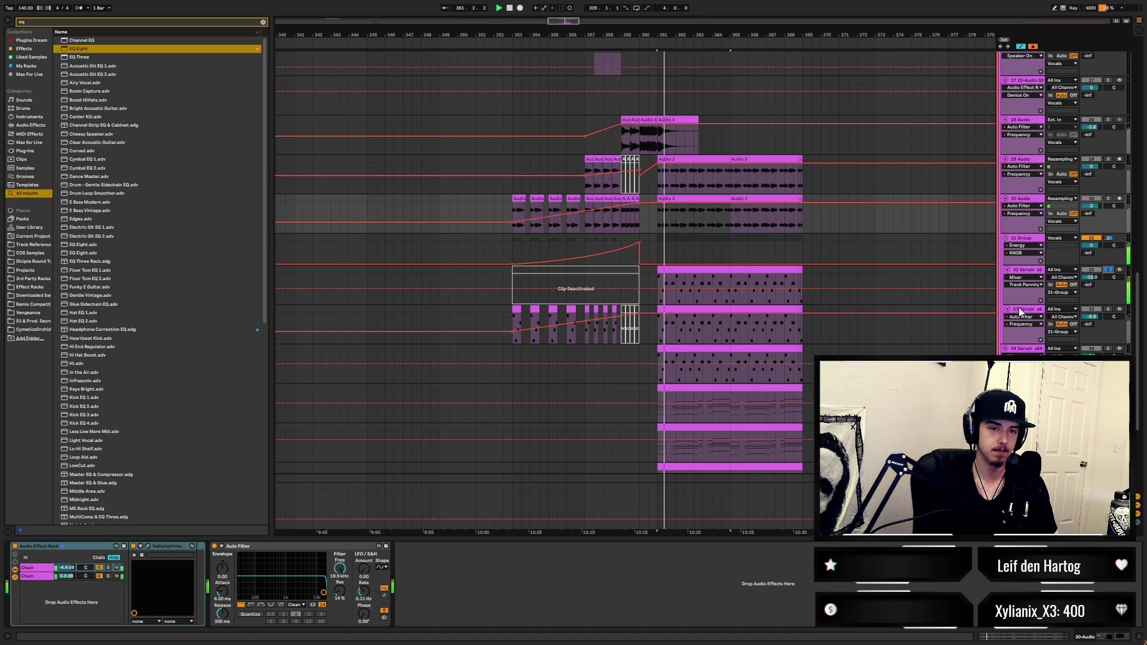
click(1109, 310)
key(space)
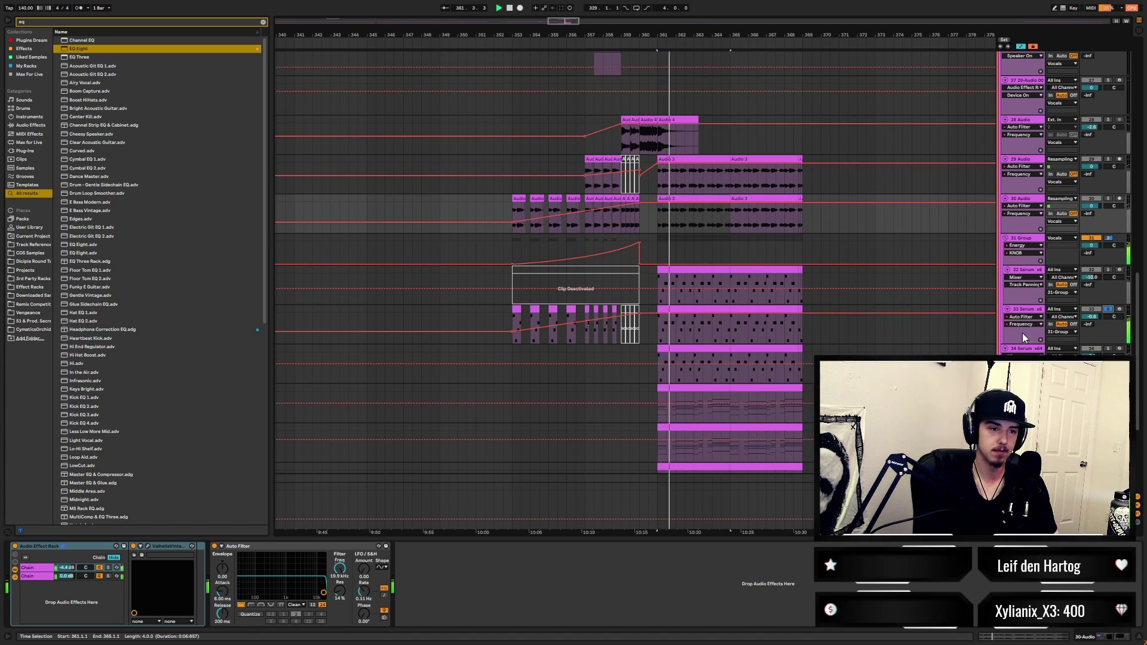
click(1108, 349)
key(space)
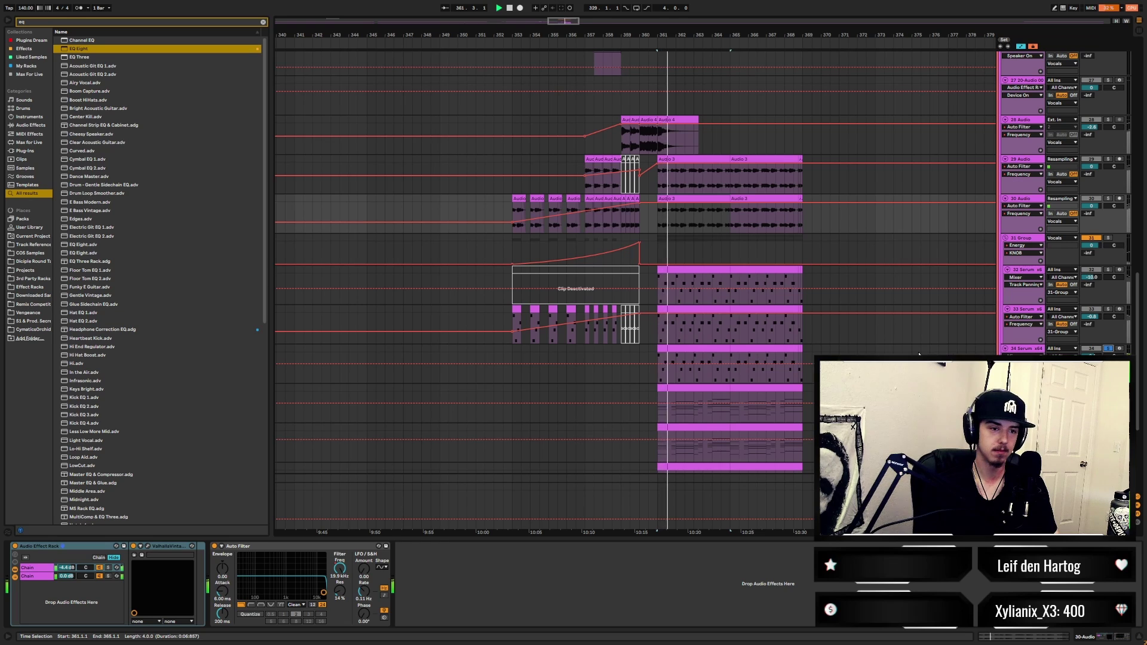
- Solo Serum tracks 32, 33 and 34 together, add audio tracks 29 and 30, and play the combined layers
ctrl+click(1108, 309)
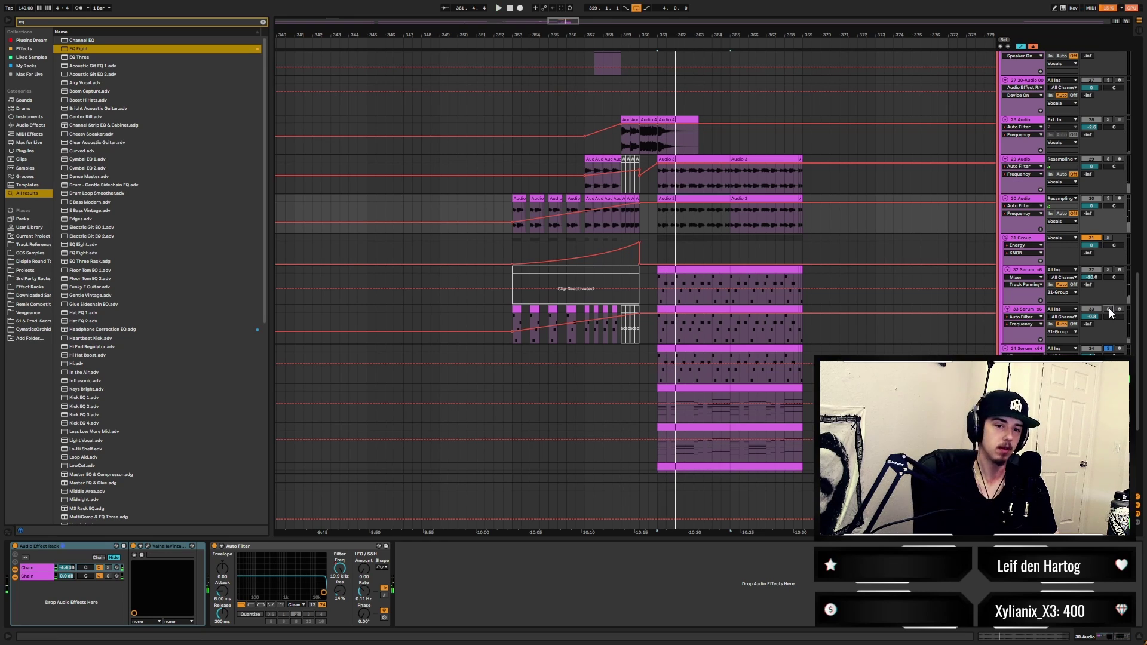
key(space)
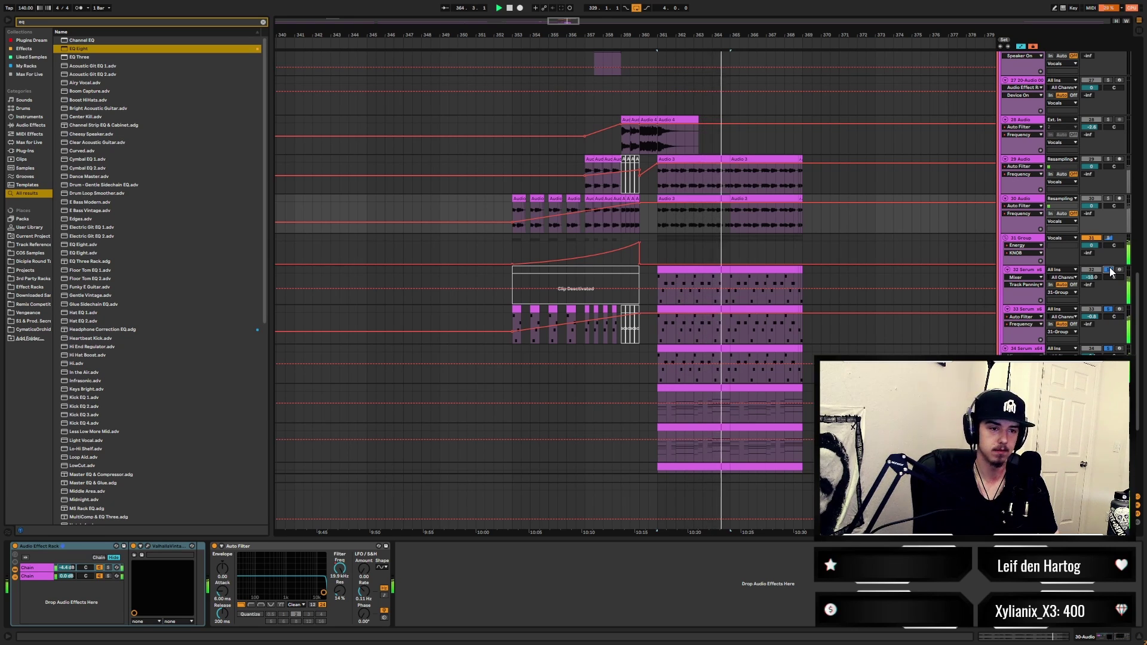
click(1108, 198)
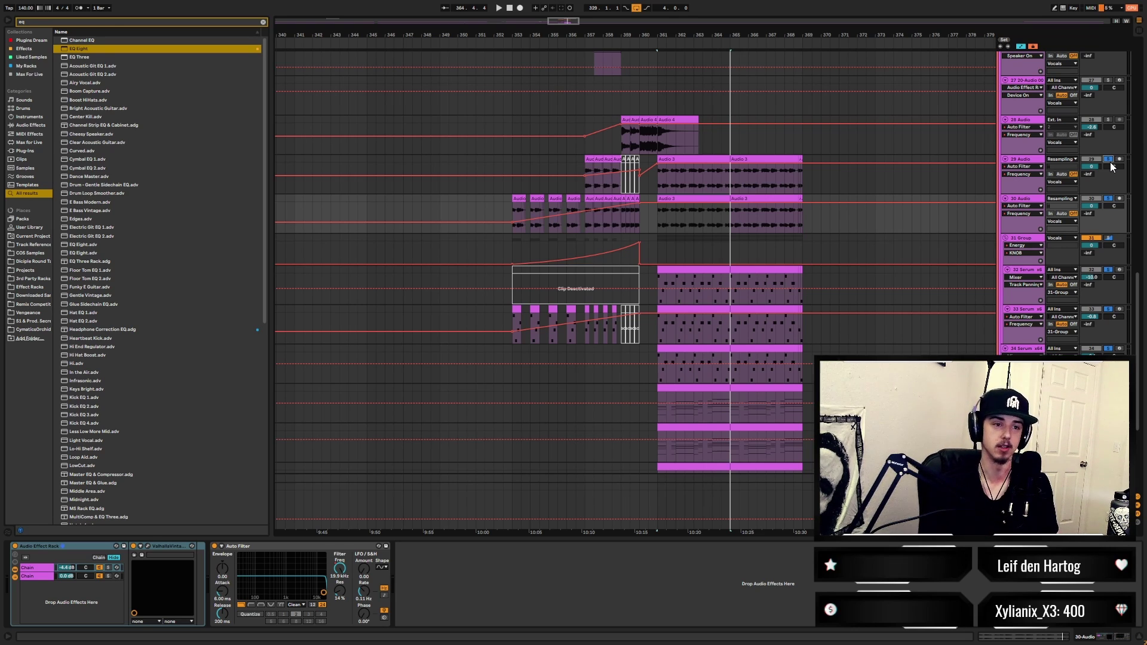
key(space)
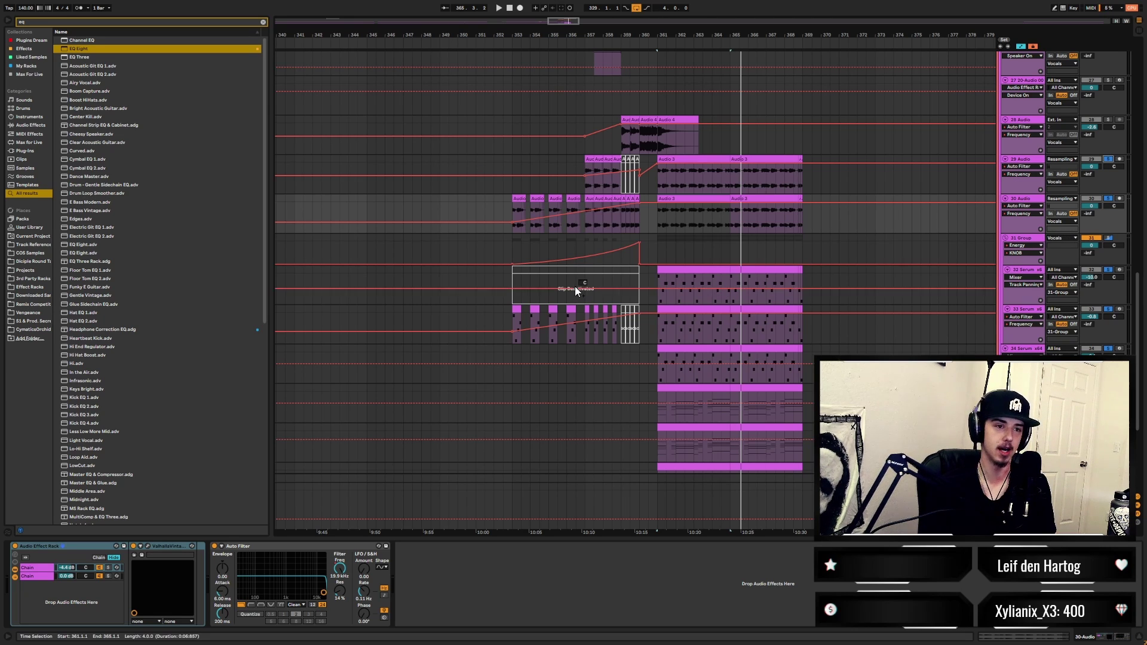
- Solo Serum track 35 and play it from bar 361, adding Serum track 36 to the solo
click(658, 184)
scroll(873, 295, down, 3)
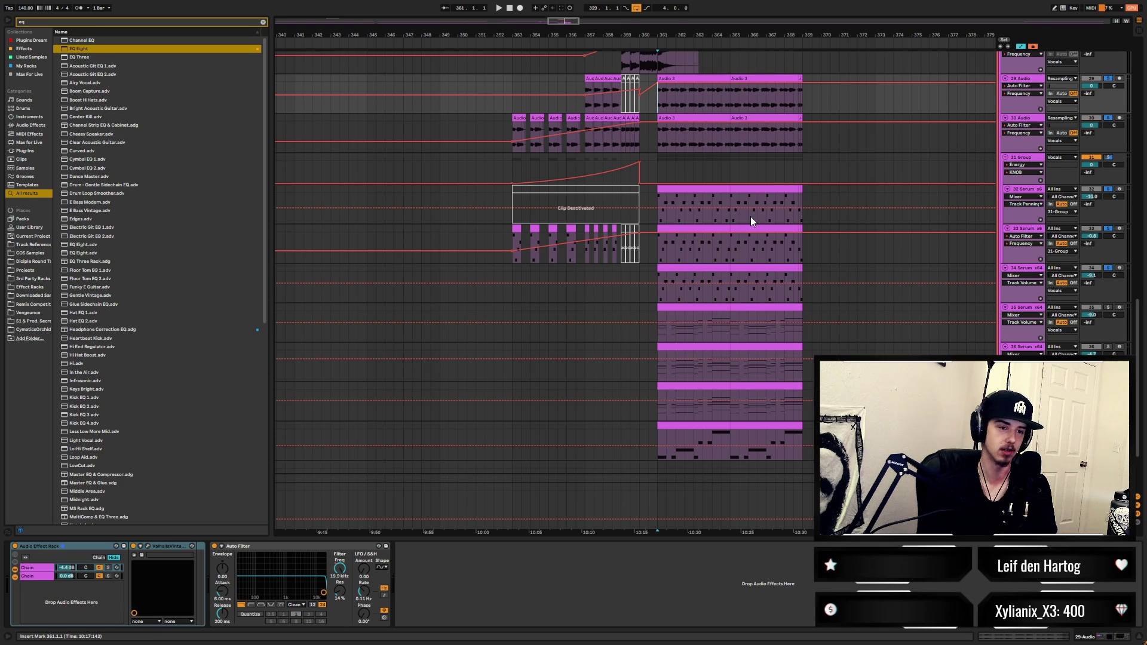
click(654, 270)
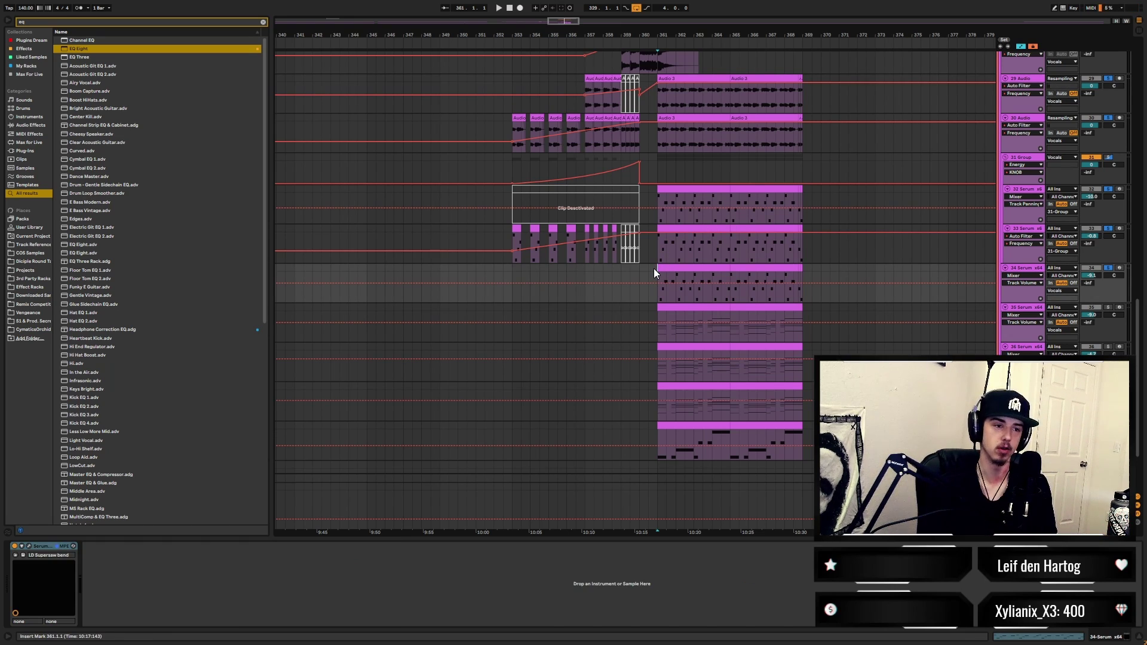
click(663, 308)
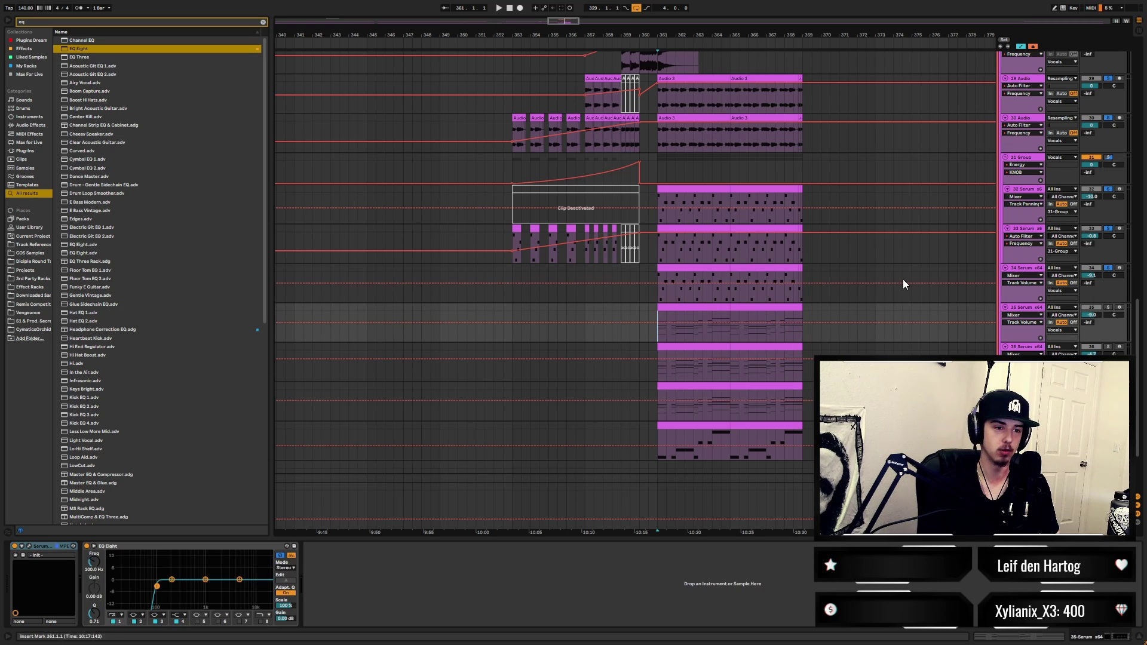
click(1109, 307)
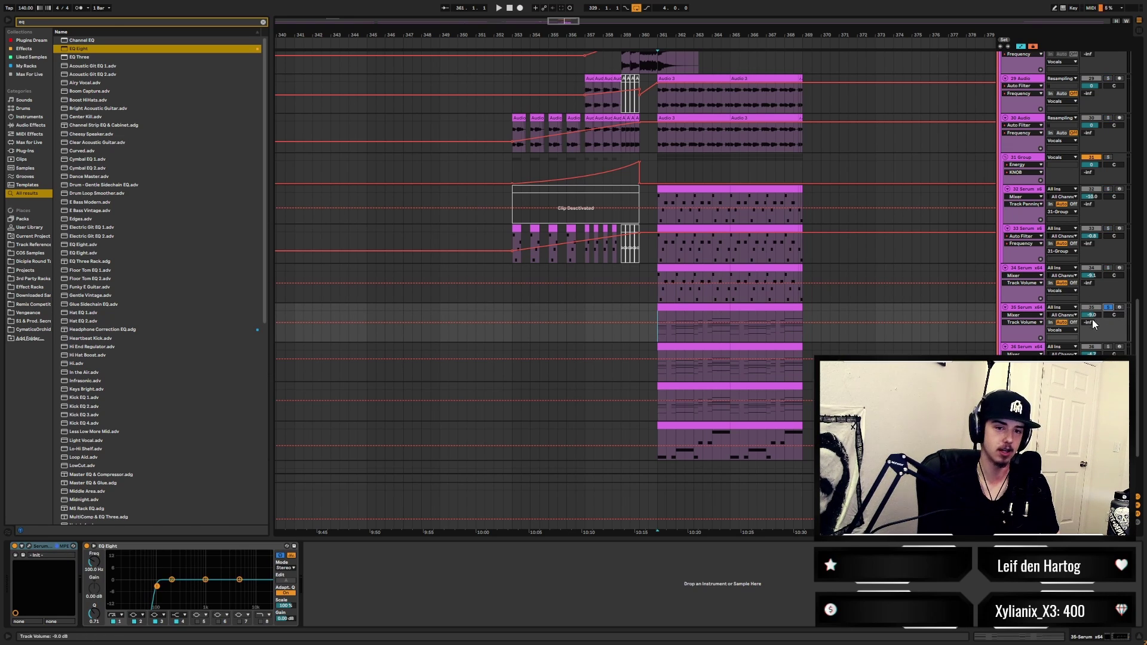
key(space)
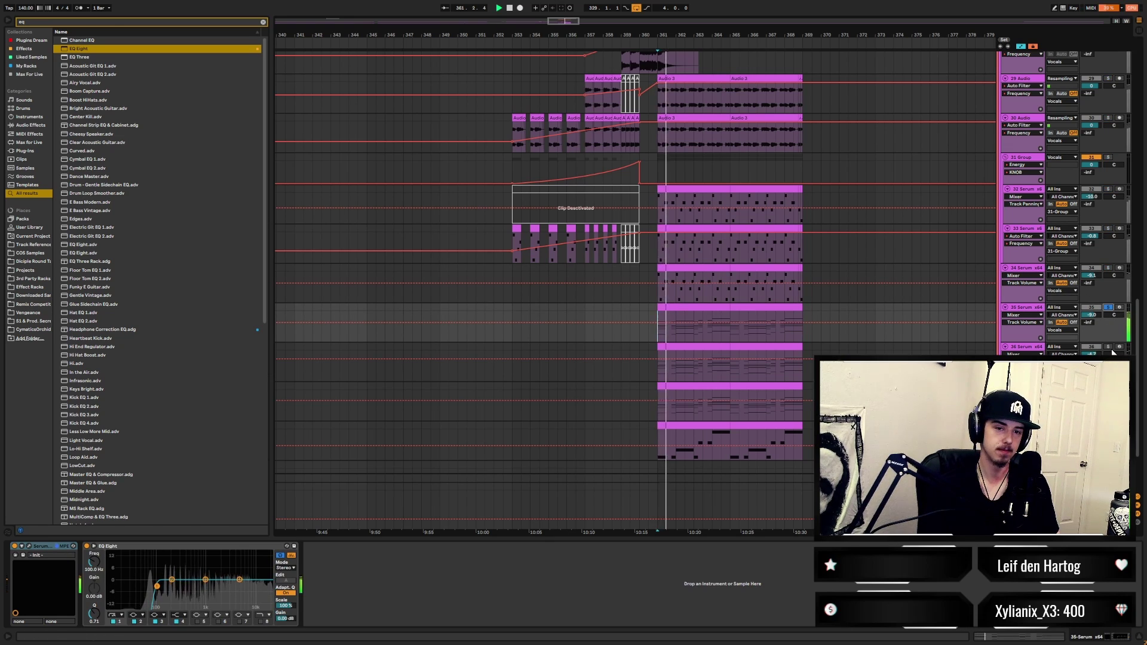
ctrl+click(1109, 347)
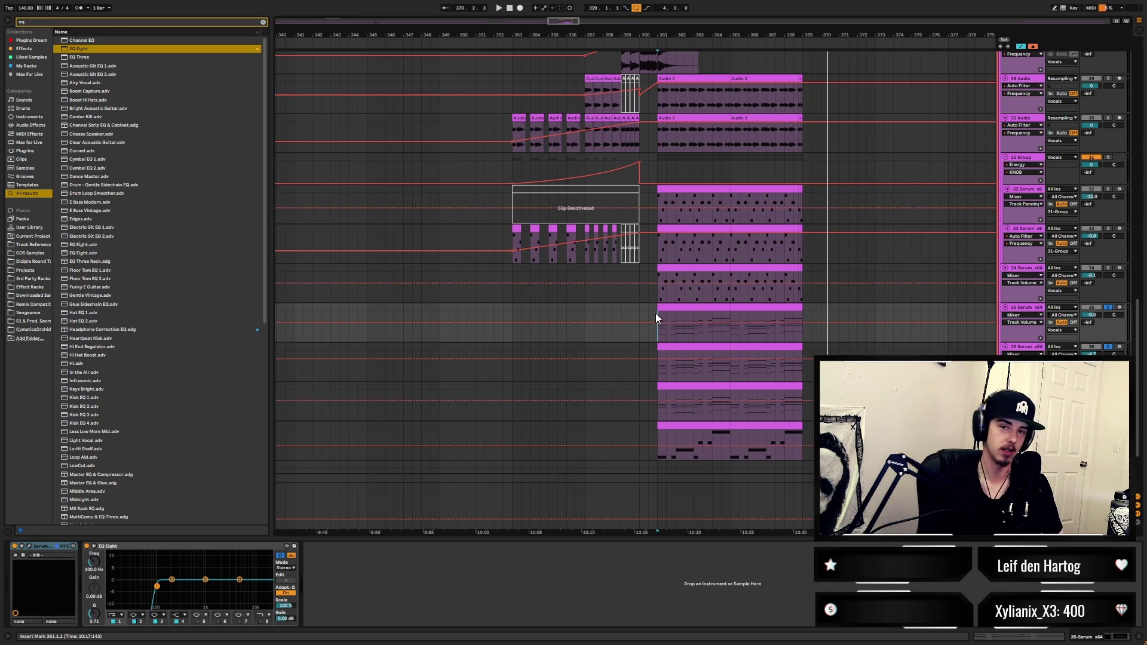
- Add Serum tracks 32, 33 and 34 and audio tracks 29 and 30 to the soloed layers and play them from bar 361
click(658, 267)
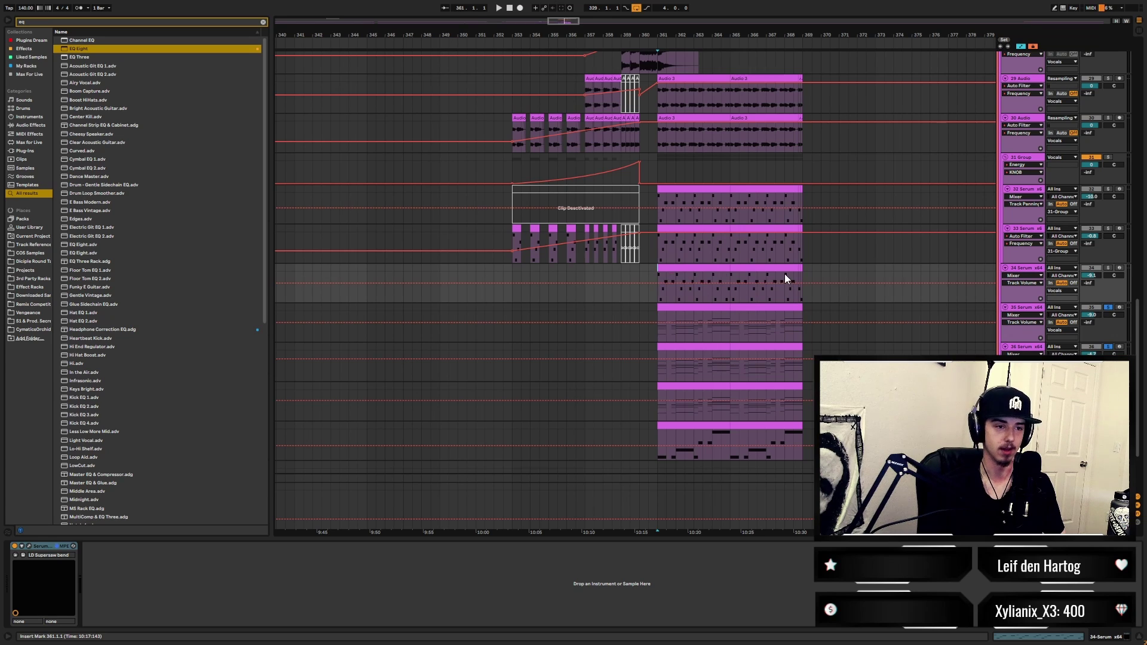
scroll(824, 274, down, 3)
scroll(1028, 249, up, 4)
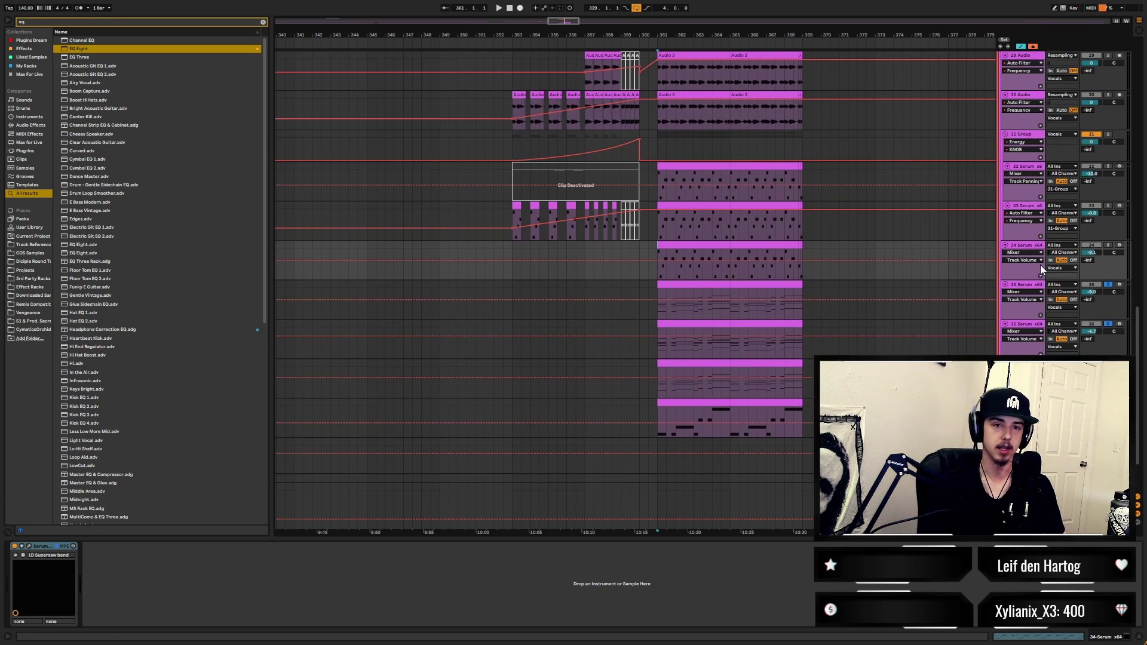
click(1108, 238)
click(1108, 277)
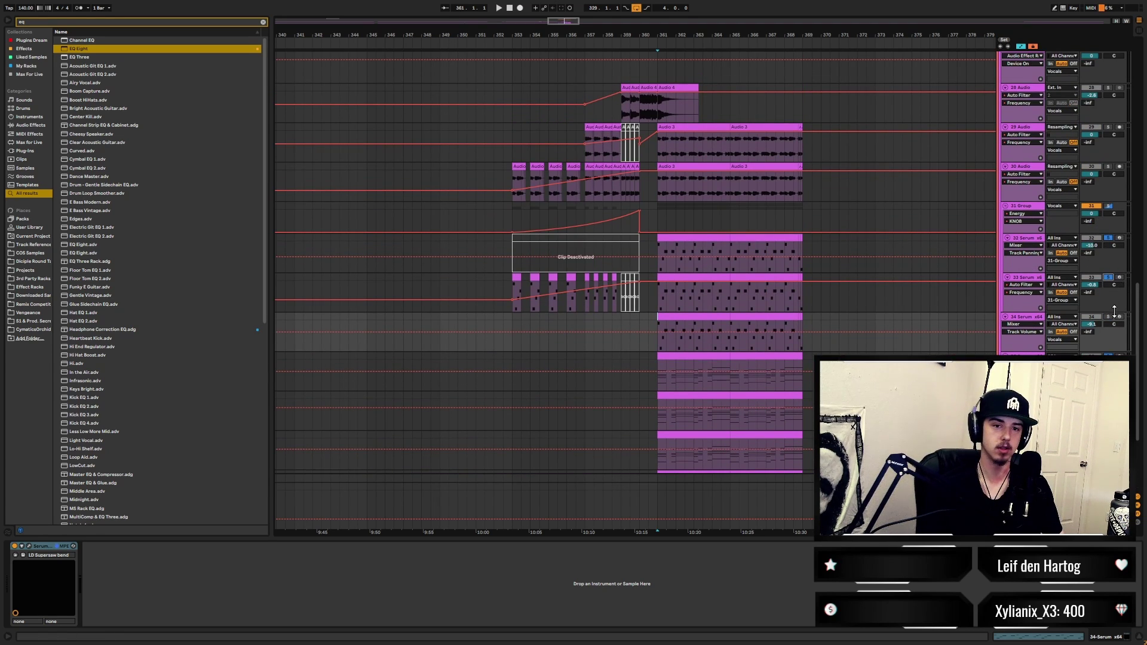
click(1108, 317)
click(1108, 127)
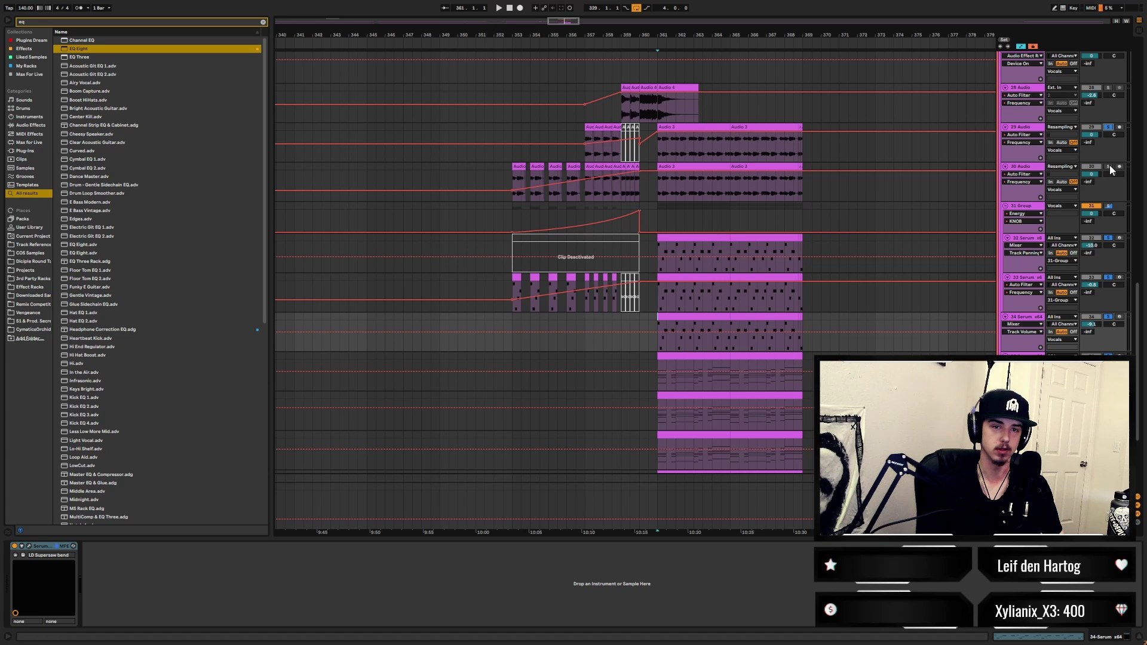
click(1108, 166)
key(space)
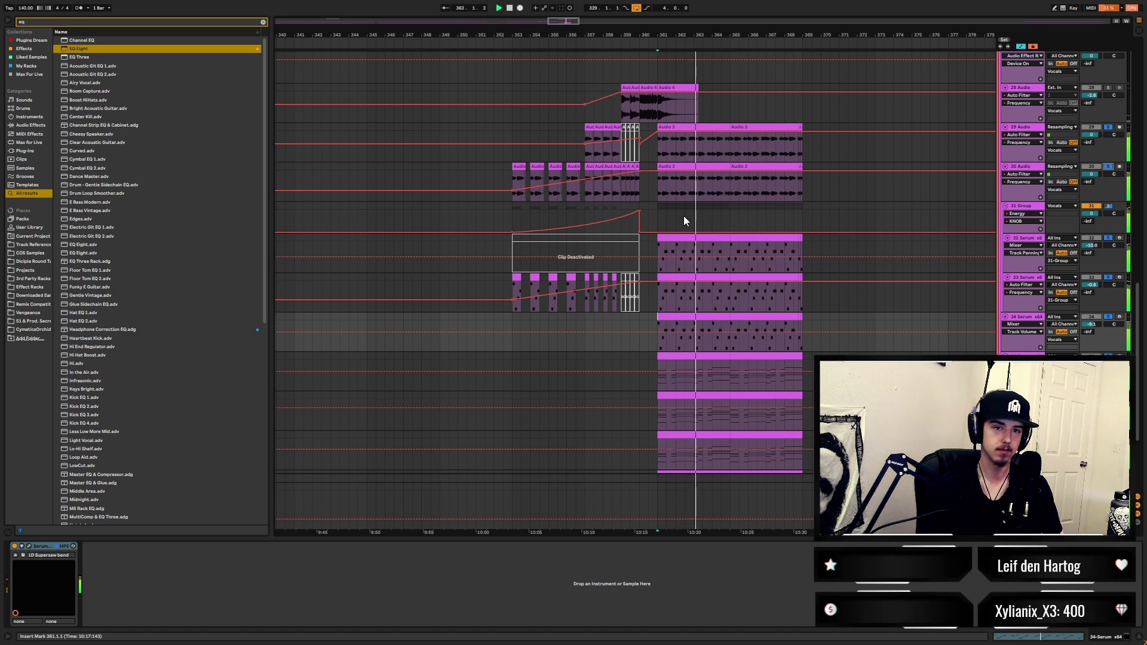
- Select Serum tracks 35 to 37 and toggle their solo off and on during playback to compare the drop with and without them
scroll(1030, 278, down, 3)
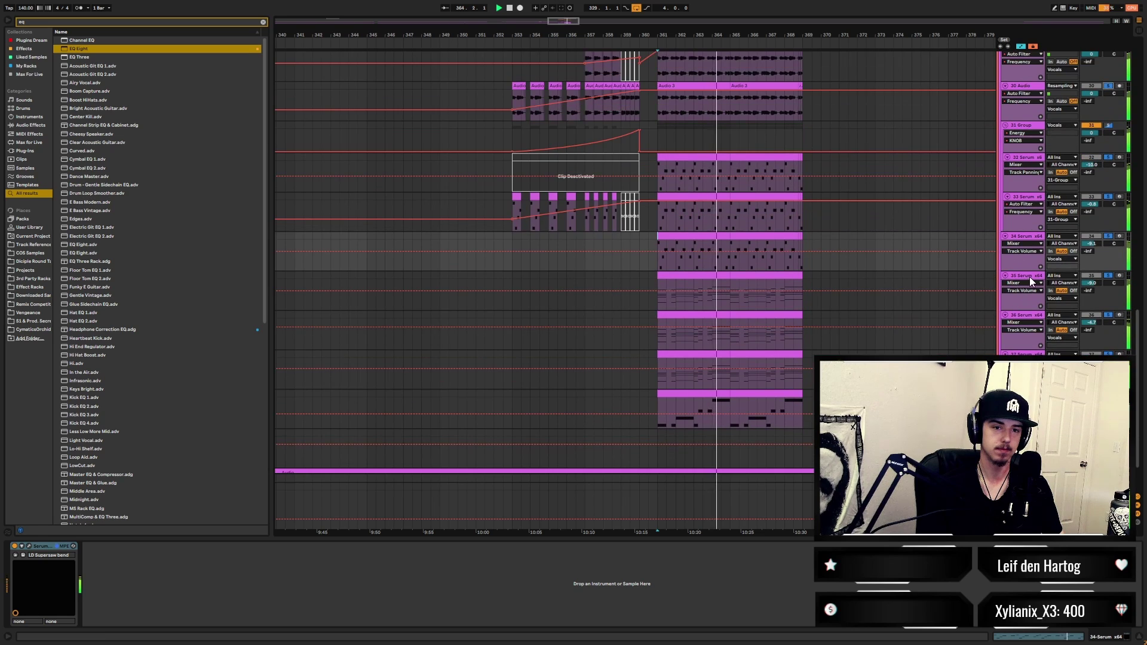
click(1027, 274)
click(1042, 359)
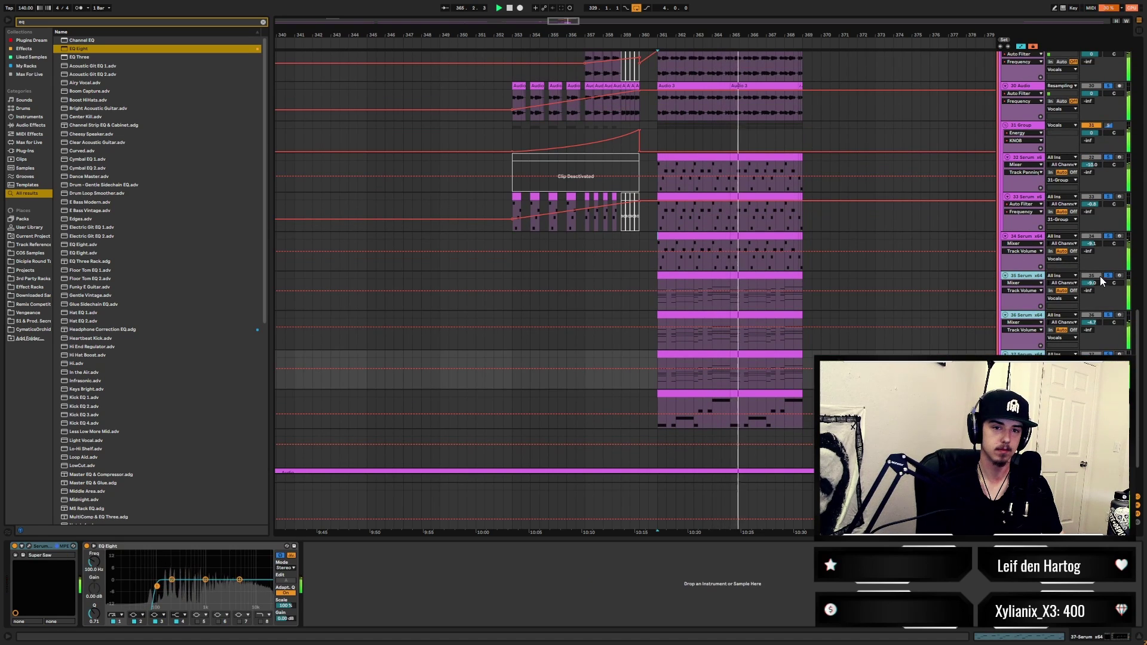
click(1108, 275)
click(1109, 276)
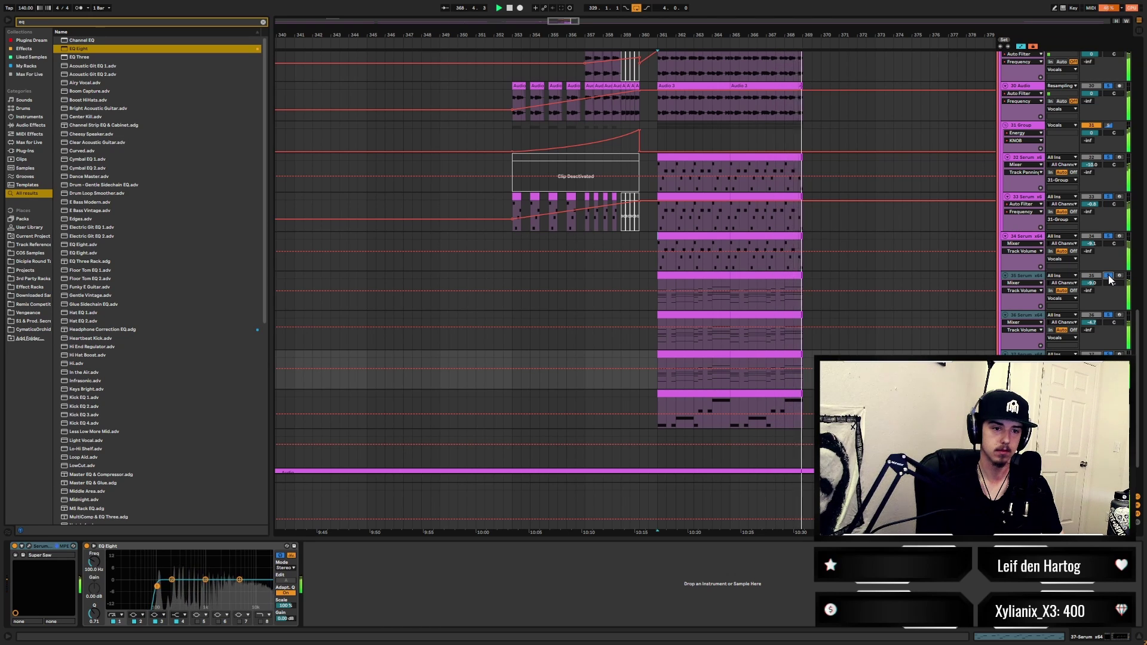
key(space)
click(657, 304)
click(657, 301)
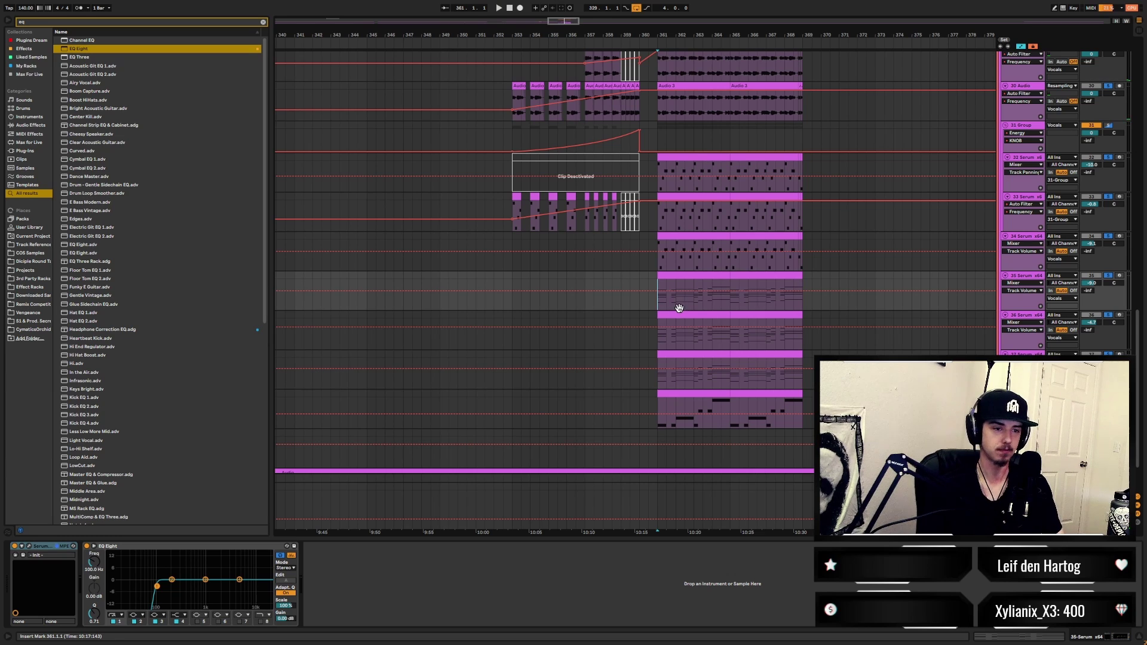
- Solo Serum track 38 and play its clip from bar 361
scroll(660, 305, down, 2)
click(659, 337)
click(1108, 331)
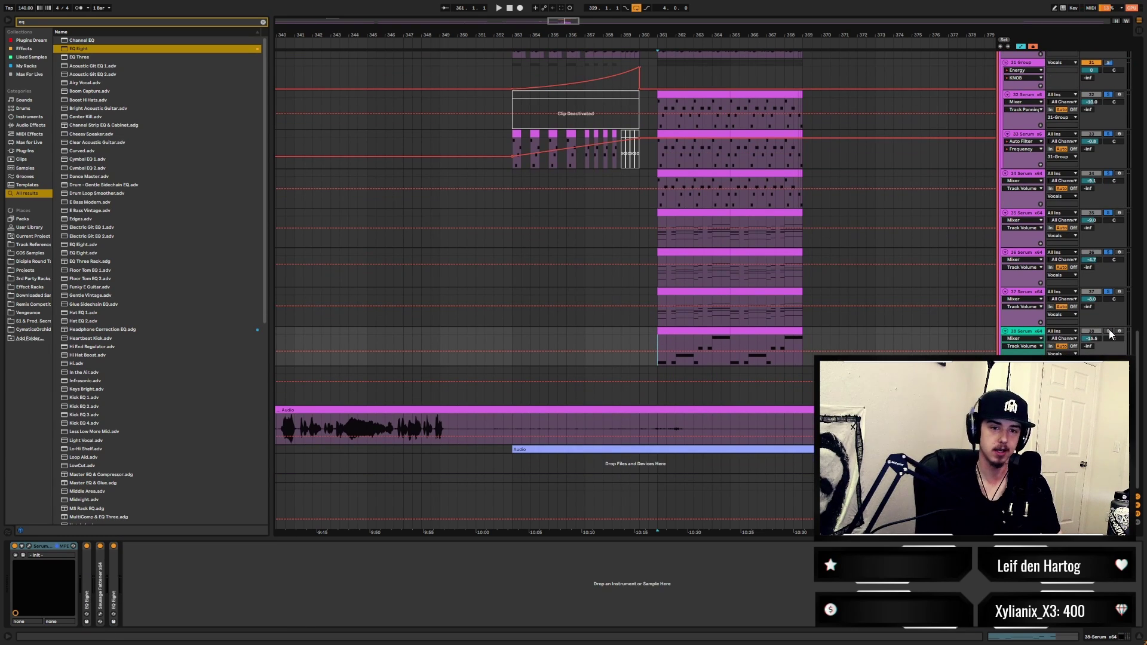
key(space)
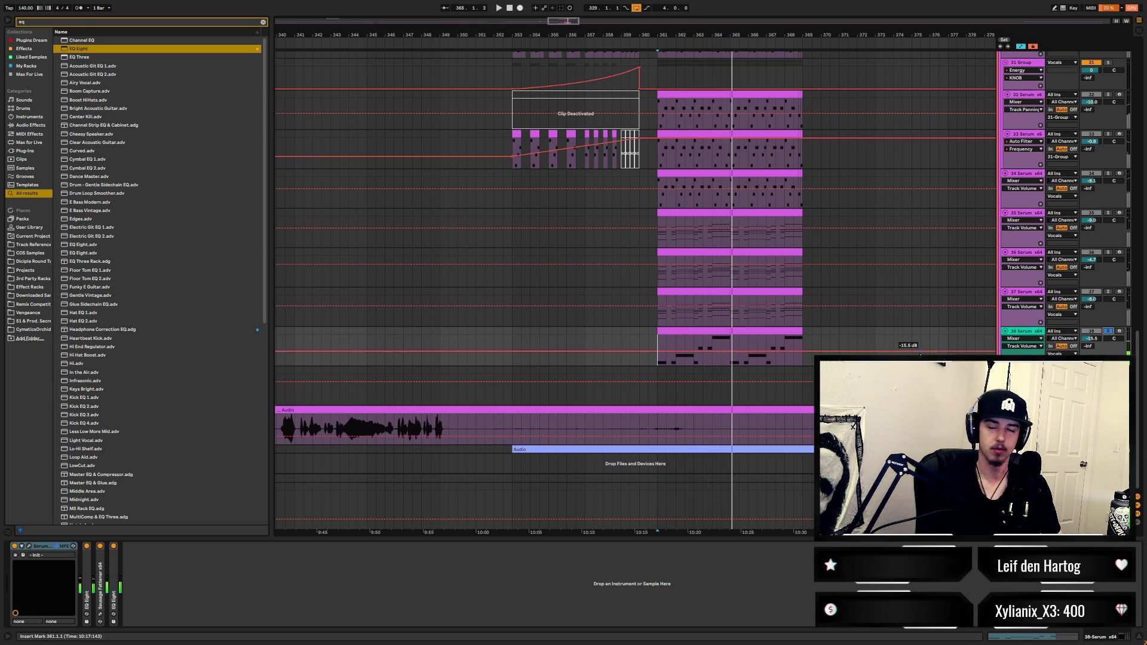
- Solo the Drums group and play its kick and snare pattern from bar 361
scroll(901, 294, up, 3)
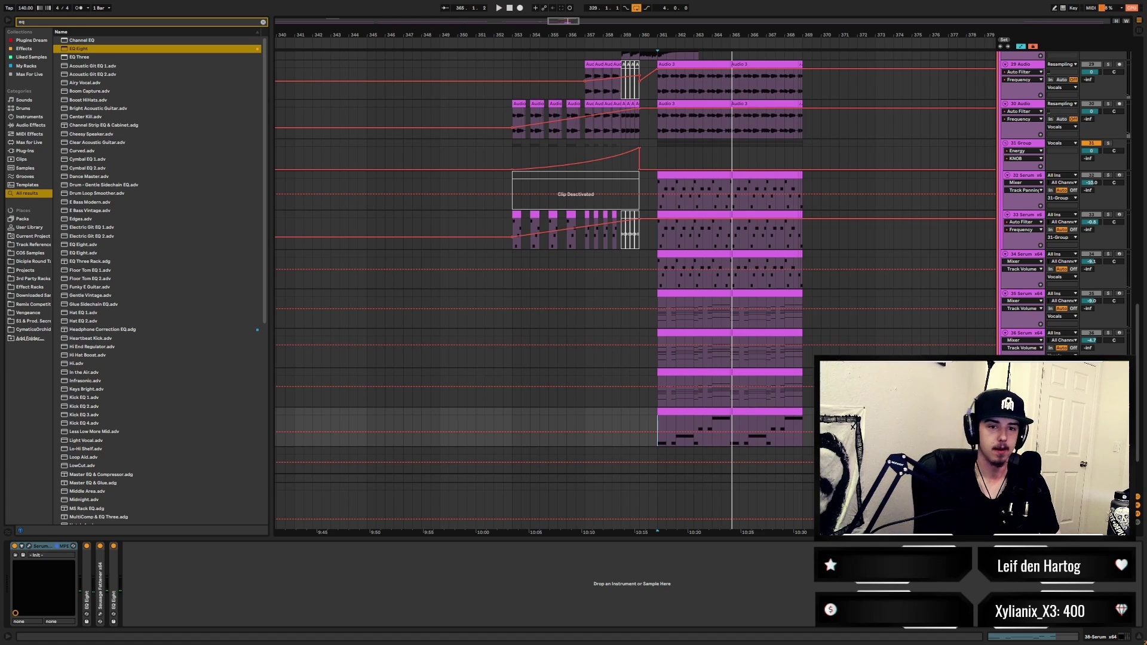
scroll(901, 294, up, 10)
scroll(912, 213, up, 2)
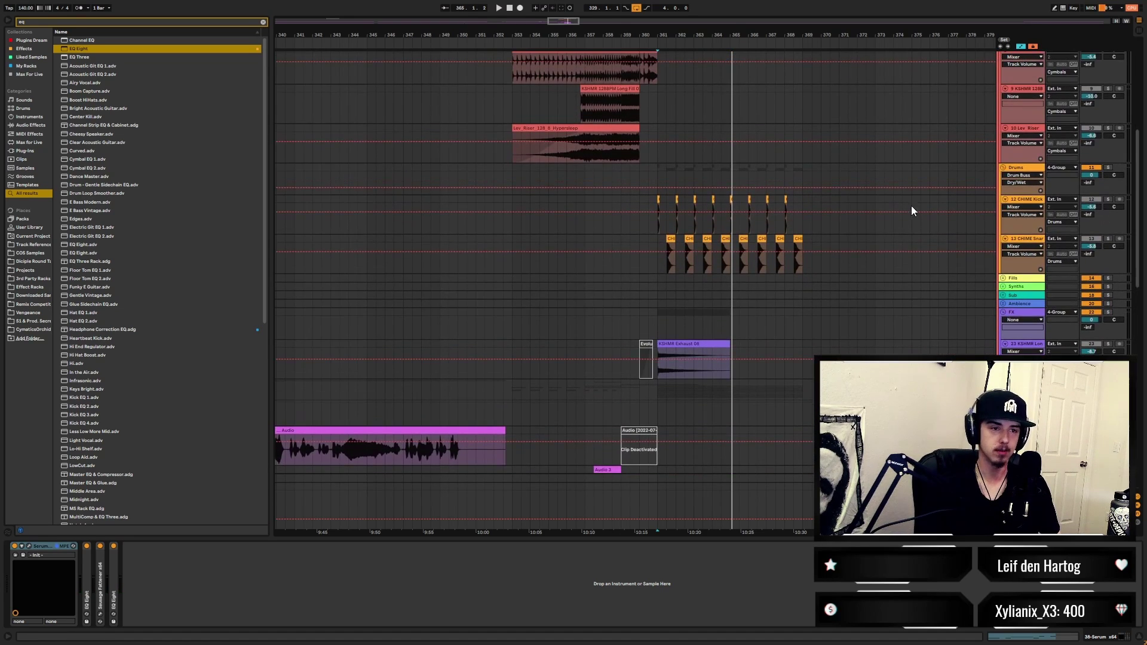
click(650, 174)
key(space)
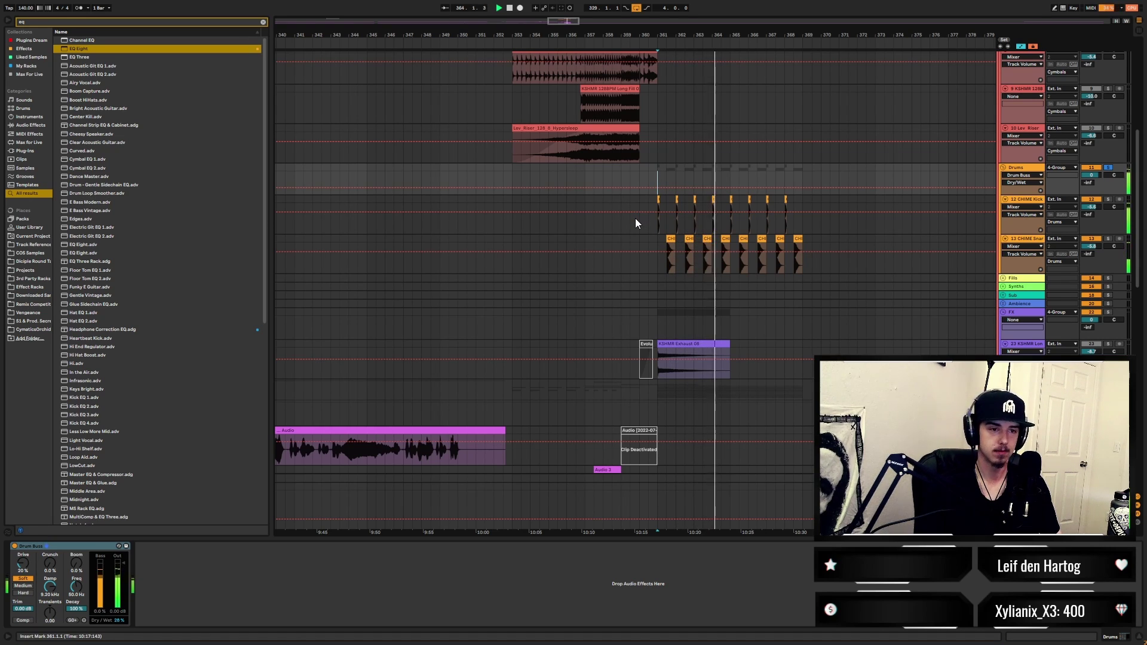
- Solo the FX group and play its impact sound from bar 361
click(654, 325)
key(space)
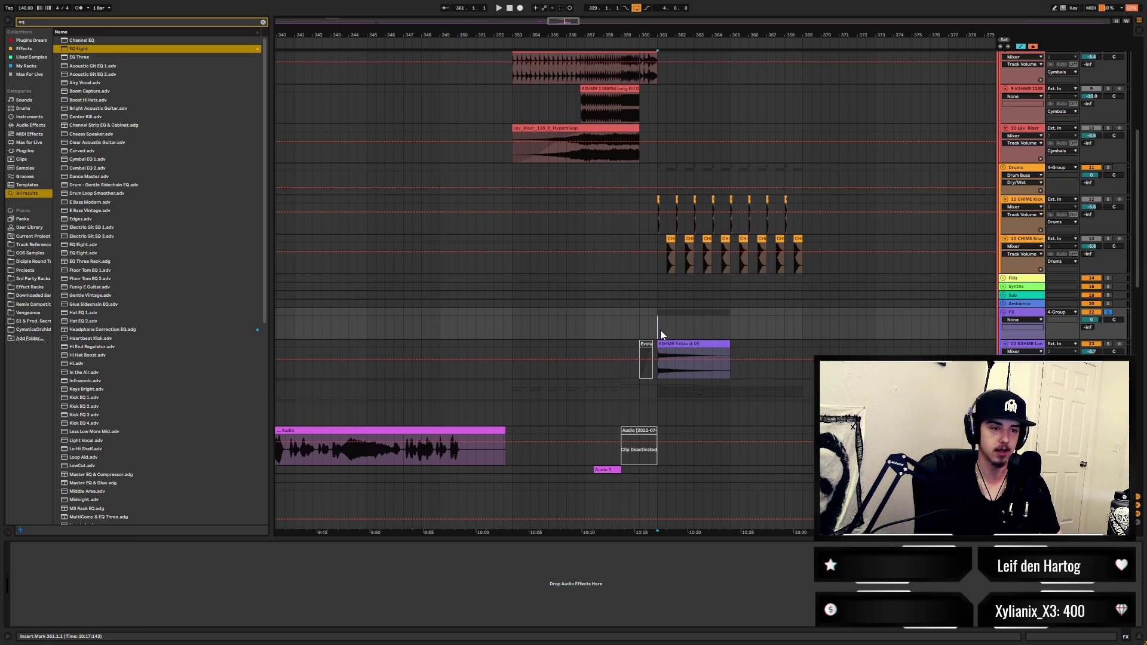
key(space)
- Audition the Cymatics hi-hat loop on track 6 in solo from bar 361 and clear its solo
scroll(716, 318, up, 2)
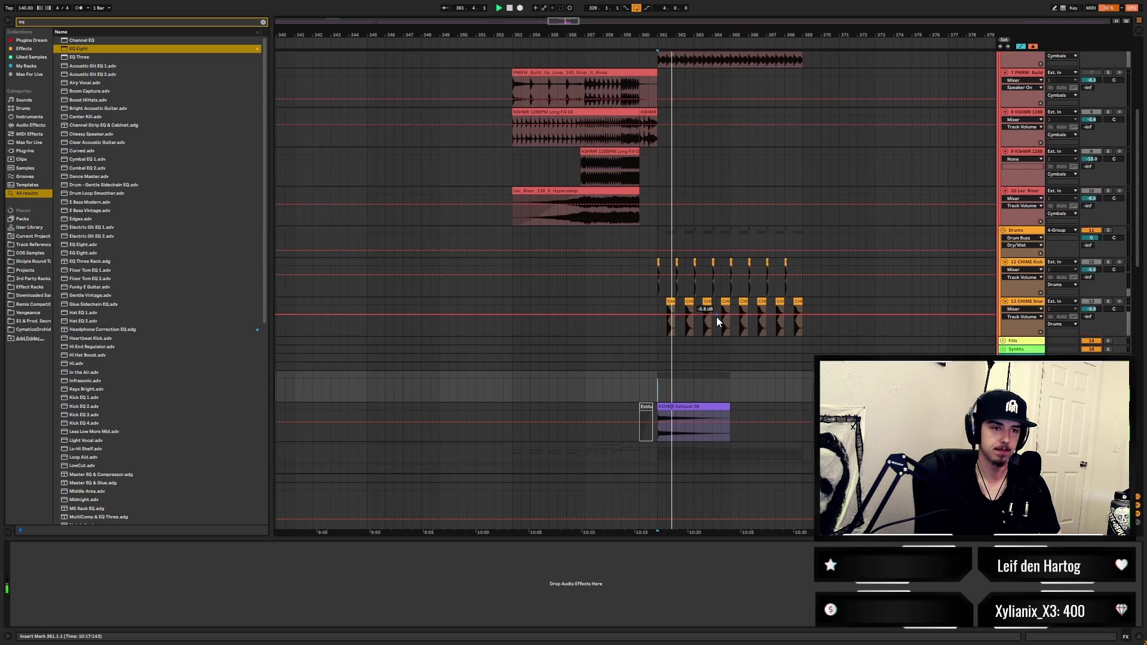
scroll(718, 321, up, 4)
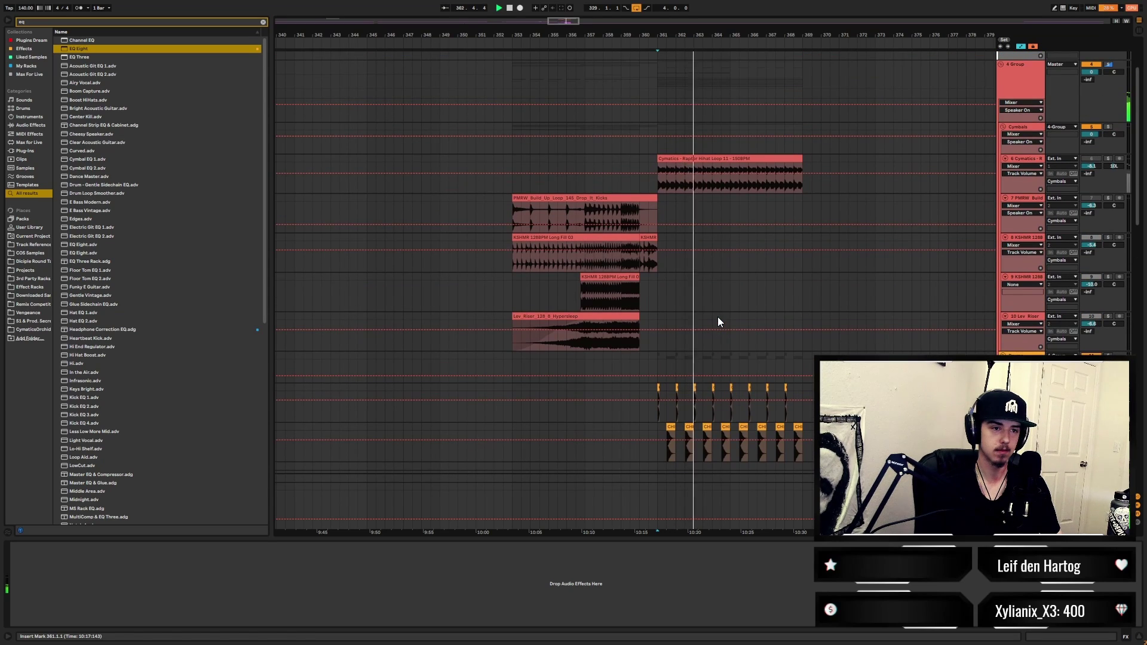
click(1108, 158)
key(space)
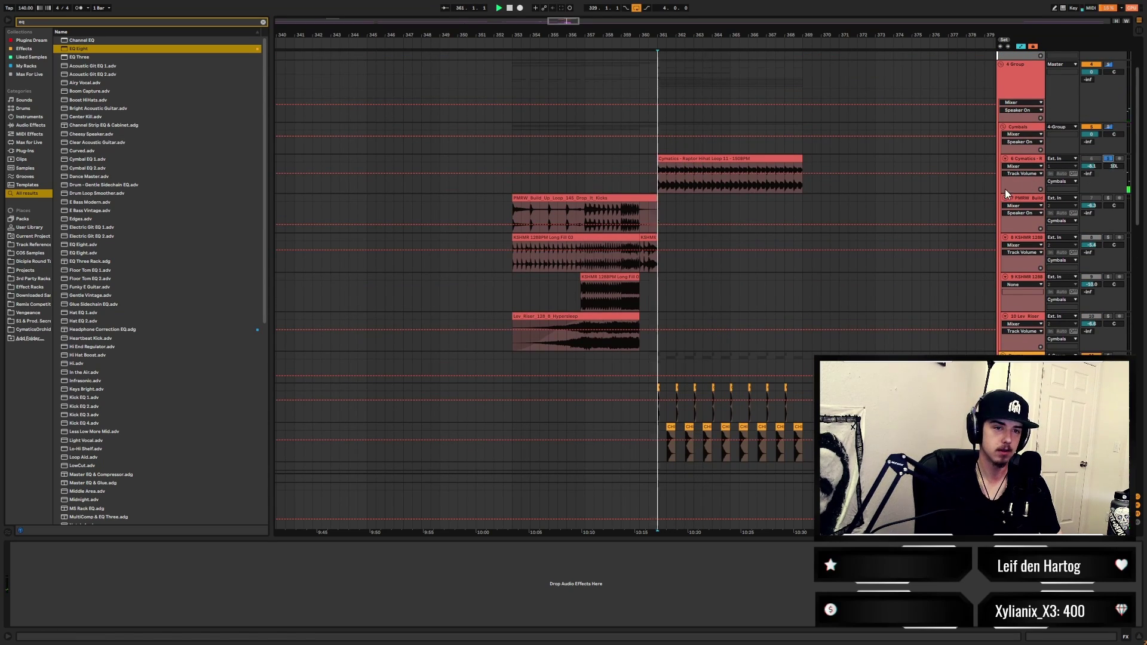
click(1088, 159)
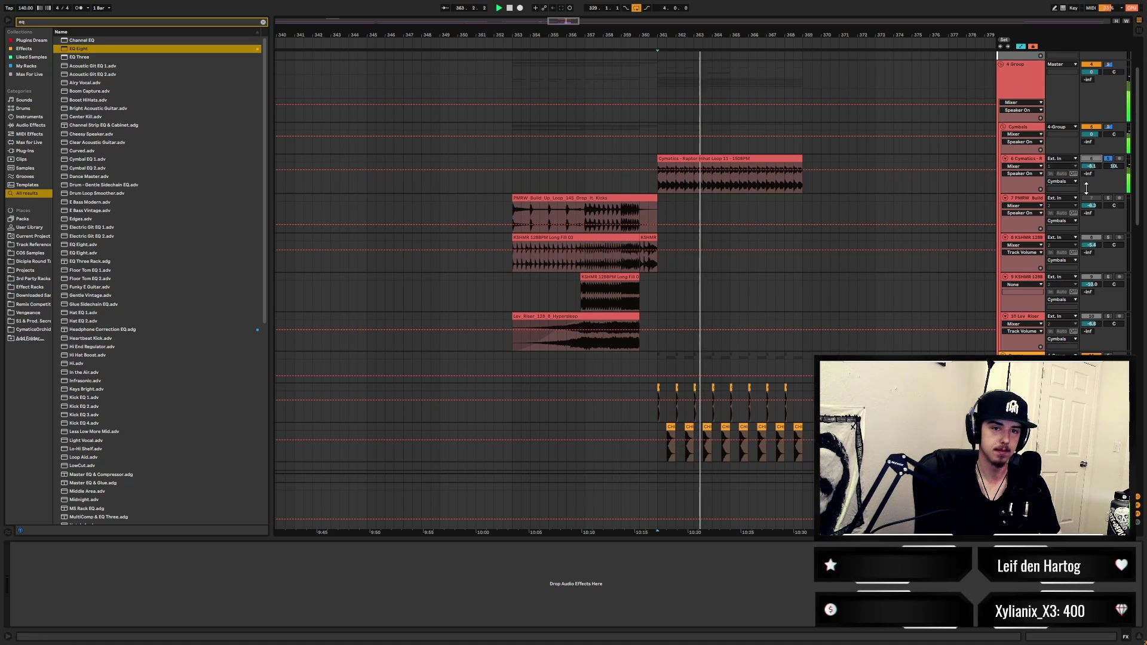
click(1107, 158)
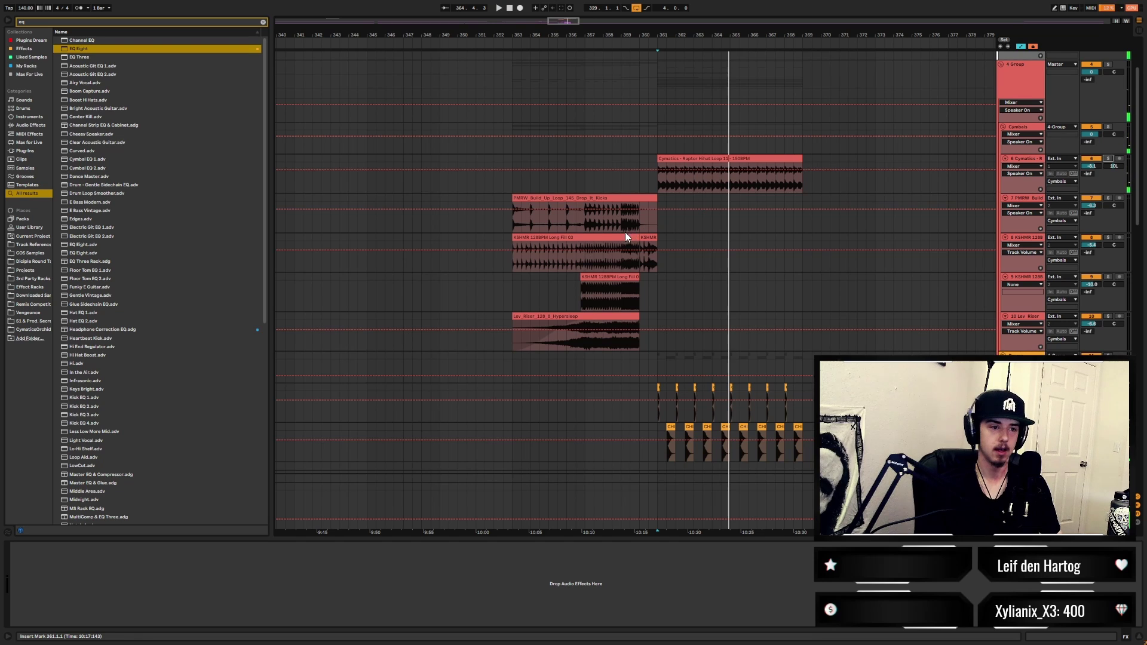
- Place the playback start at bar 353, the beginning of the build-up, on vocal chop track 29
scroll(615, 230, down, 3)
click(508, 145)
key(space)
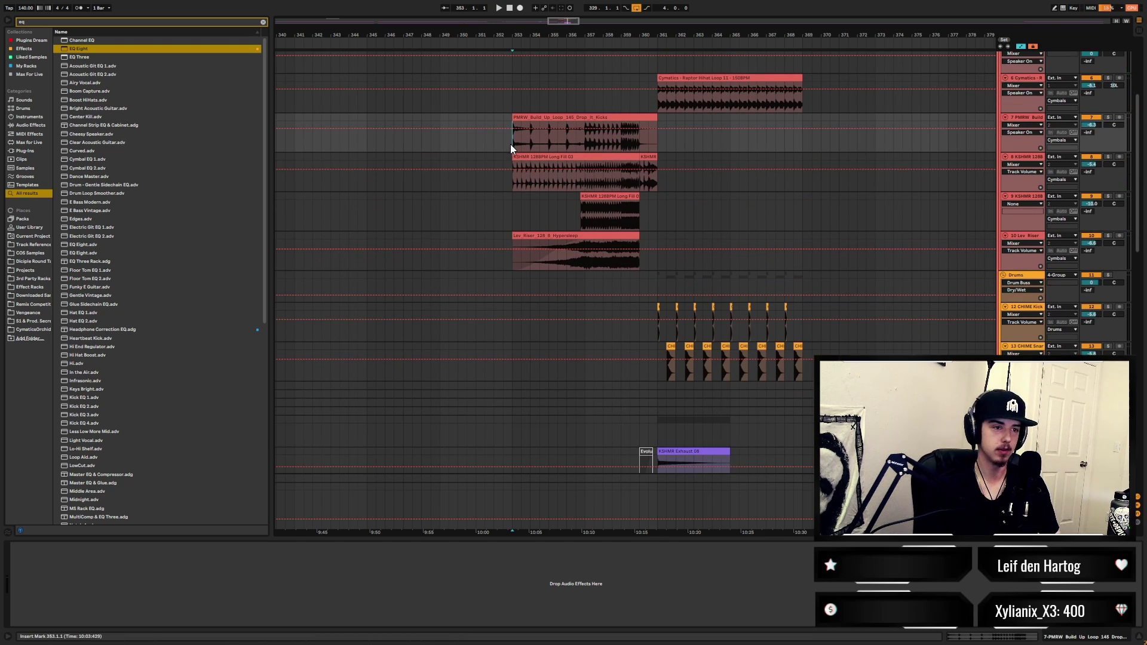
scroll(547, 232, down, 6)
scroll(563, 280, down, 10)
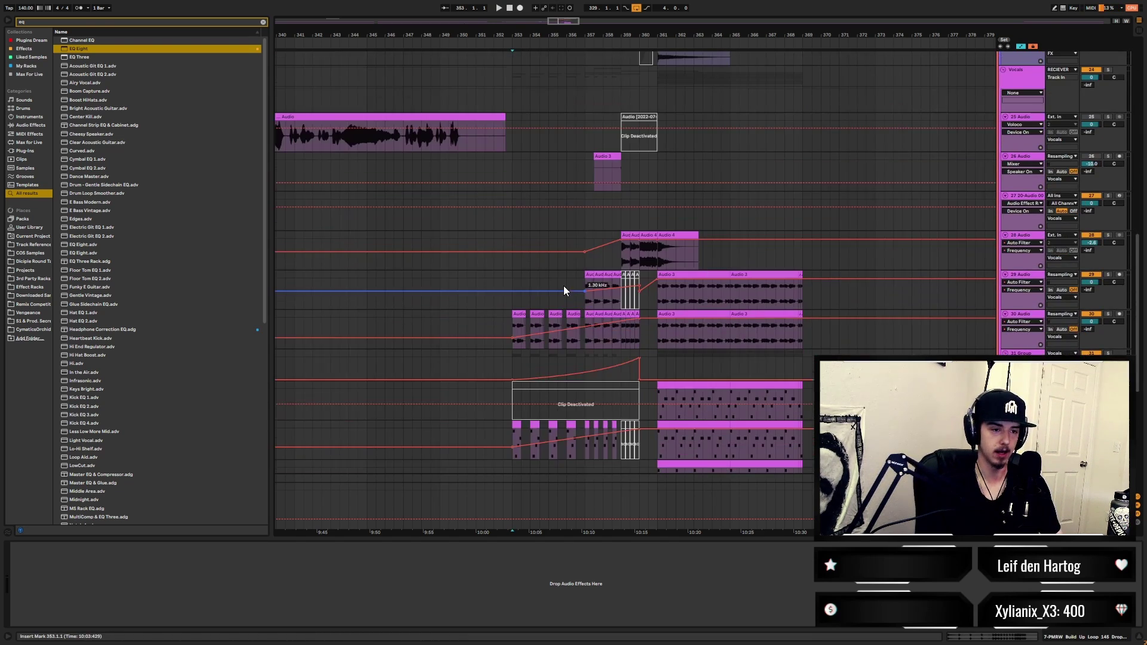
click(510, 317)
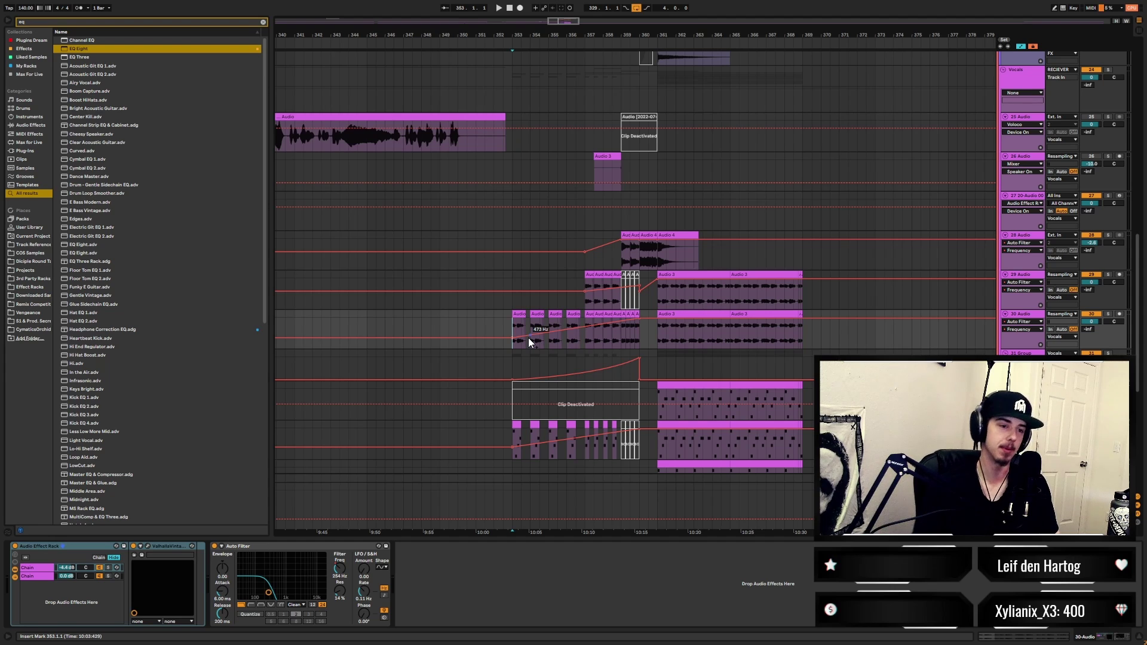
scroll(549, 299, down, 3)
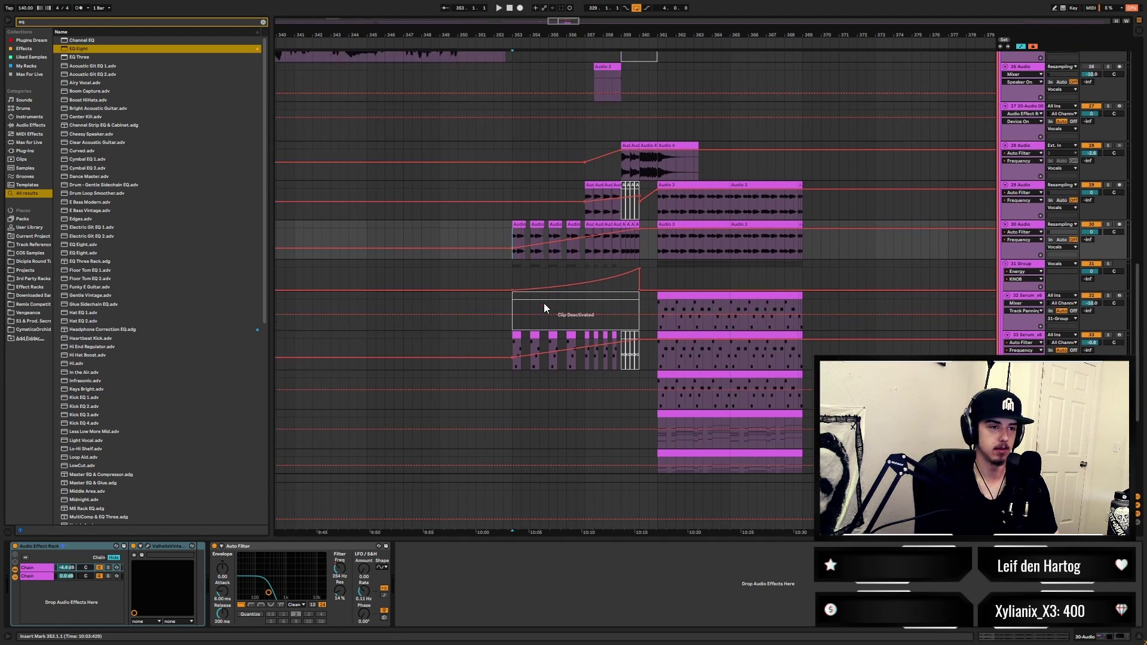
click(508, 238)
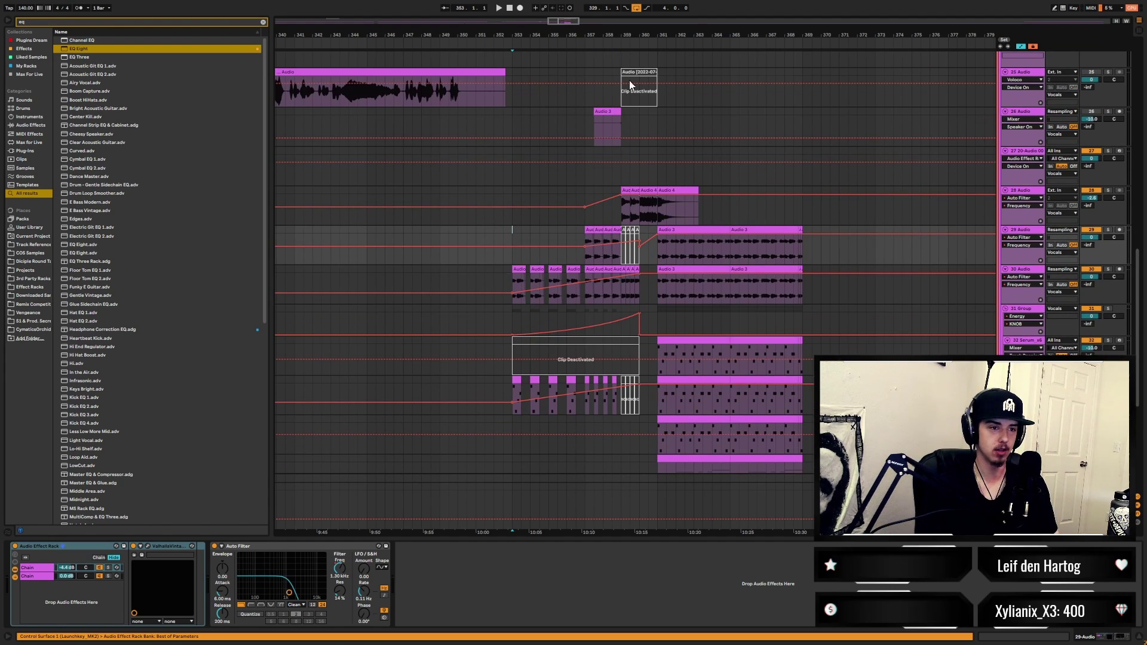
- Play the full build-up and drop from bar 353 with all tracks and follow the vocal and Serum clips
drag(666, 29, 657, 18)
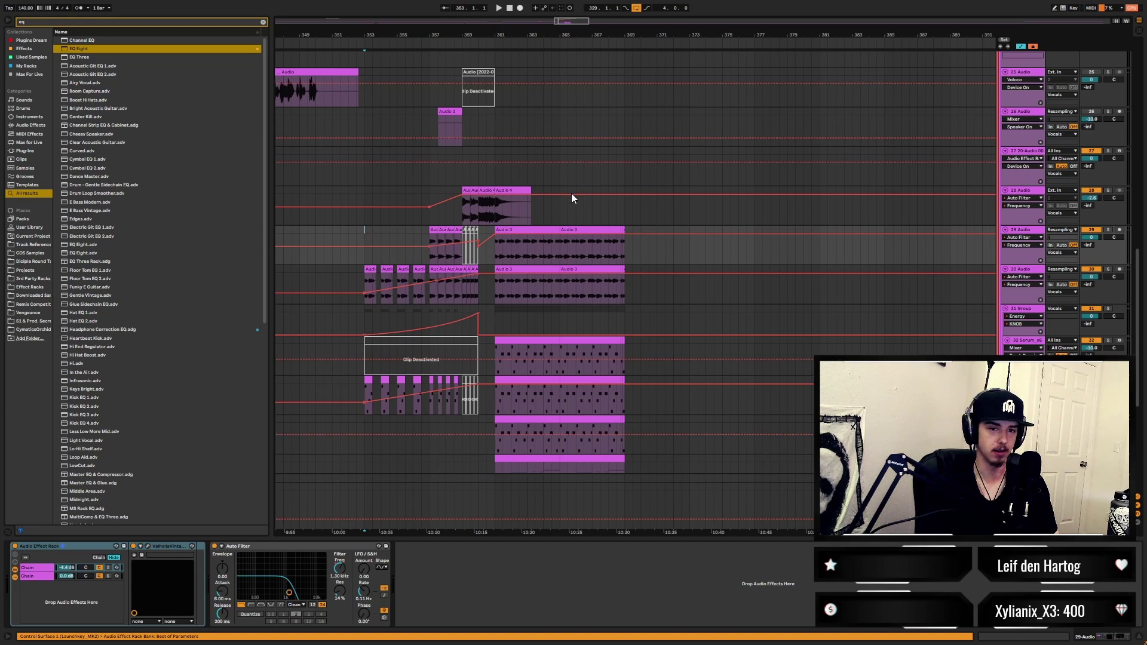
key(space)
scroll(585, 214, down, 15)
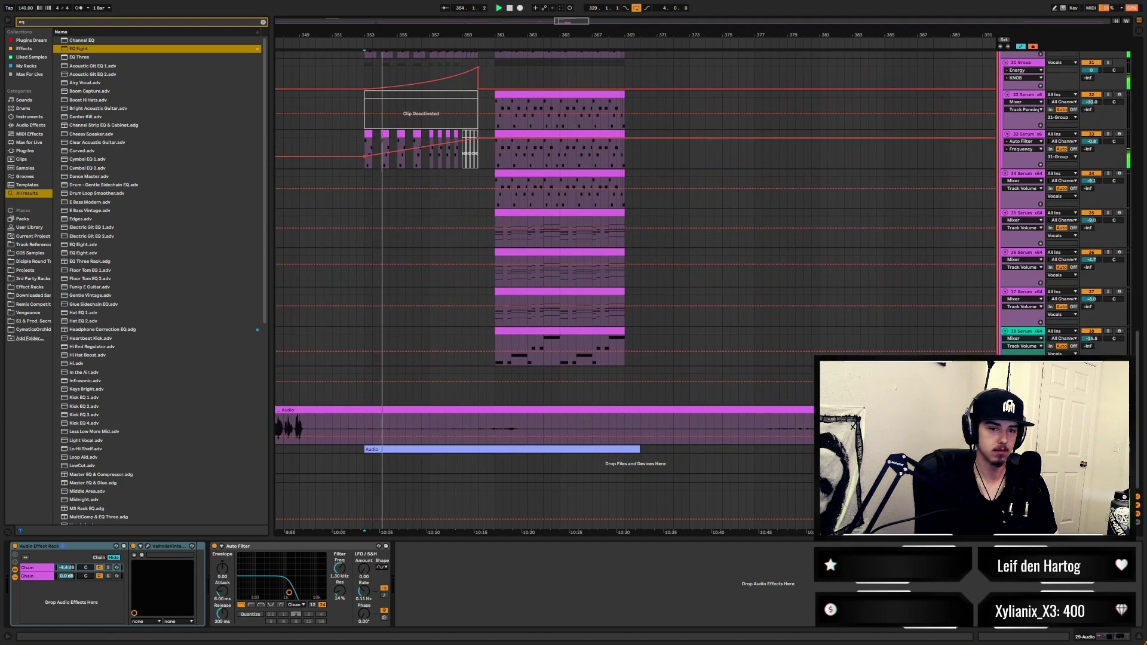
key(space)
key(space)
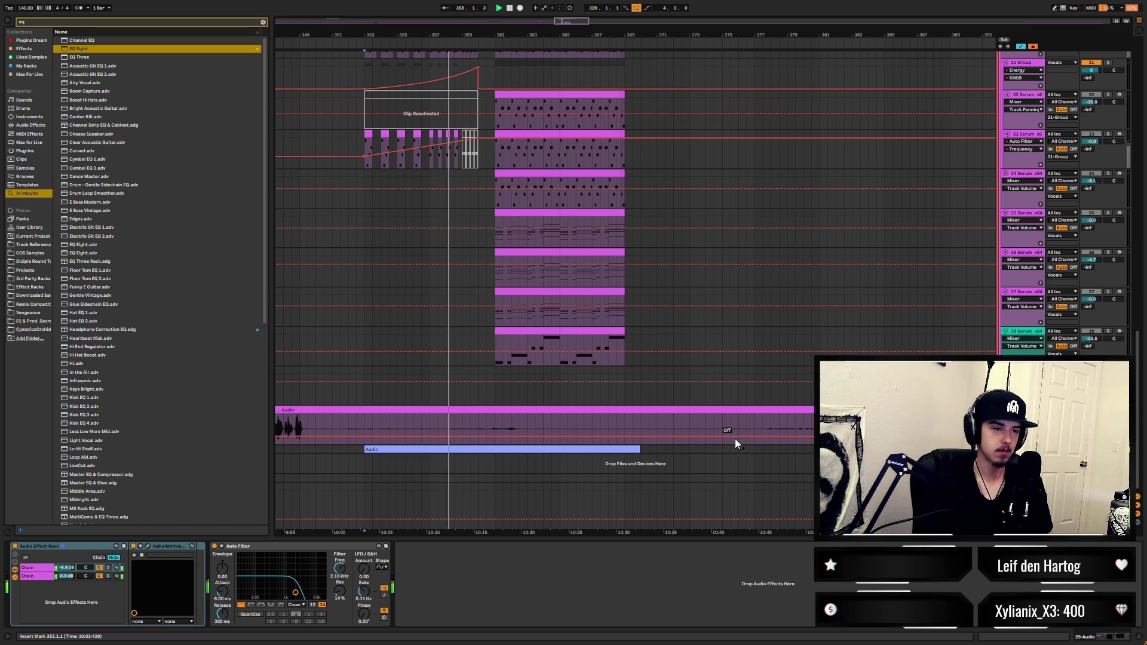
scroll(583, 328, up, 4)
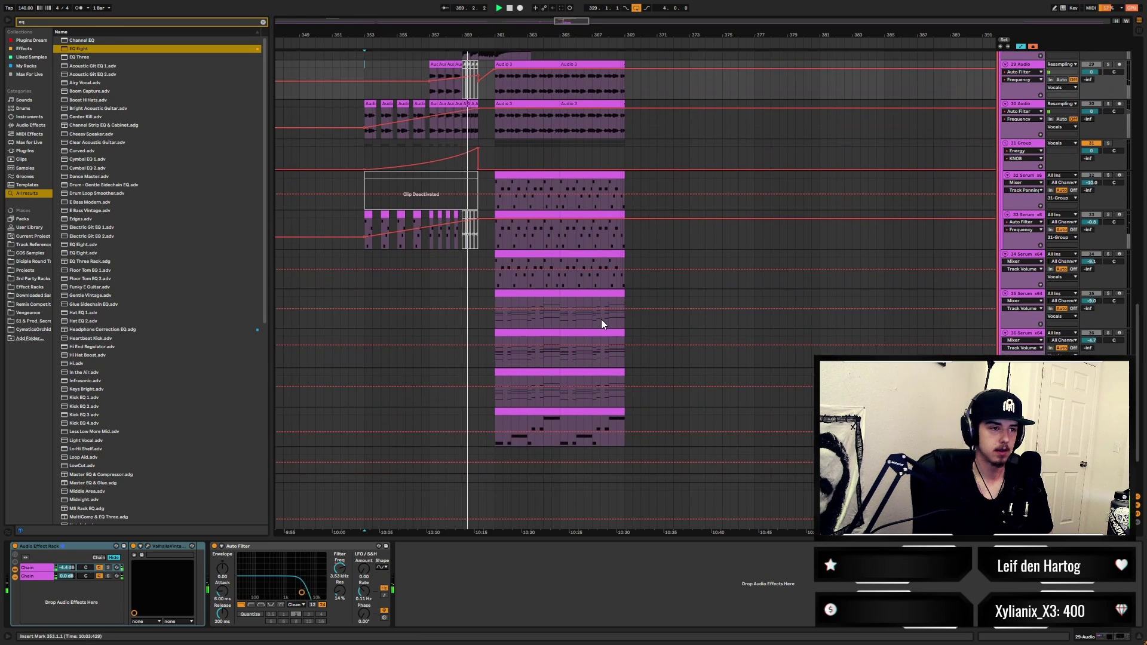
scroll(601, 320, up, 2)
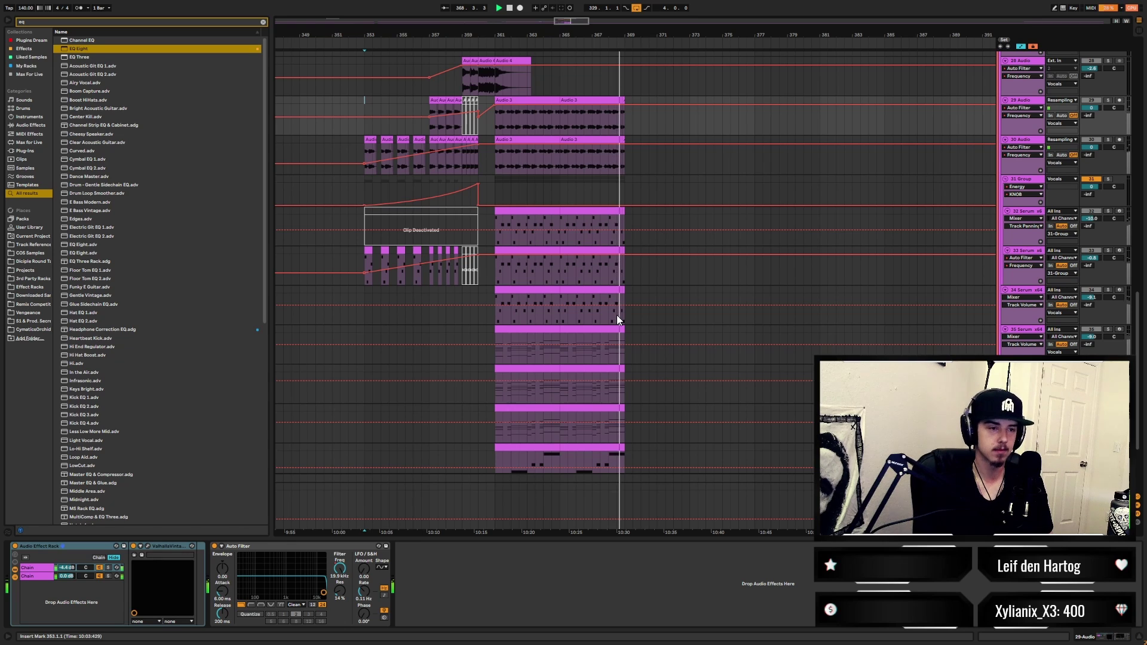
scroll(671, 288, down, 3)
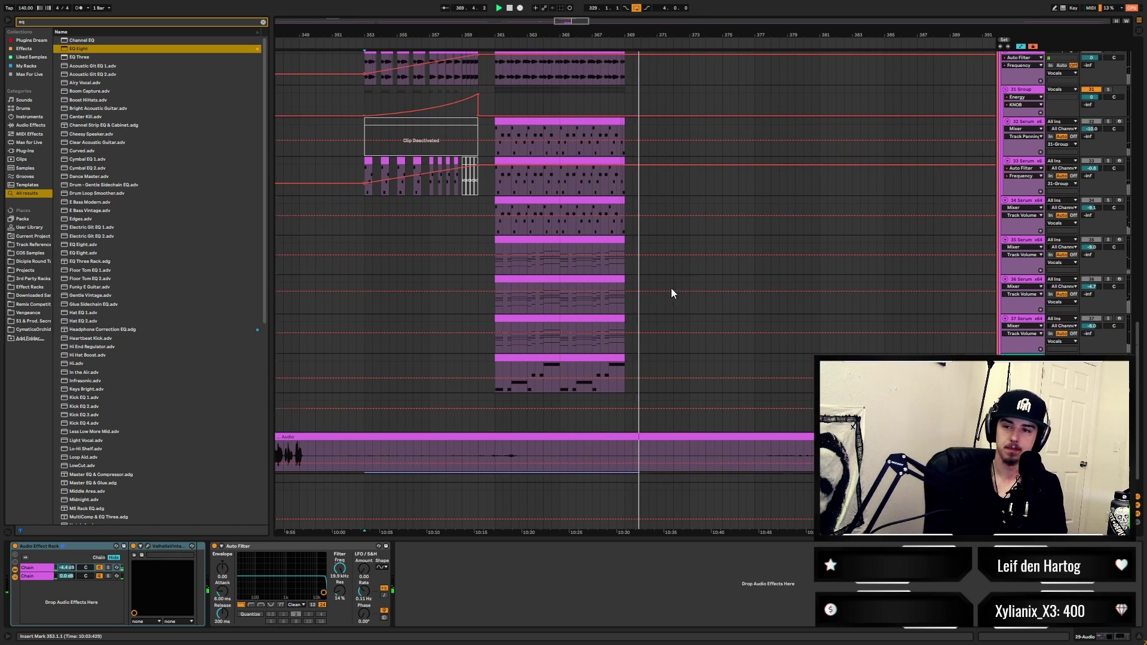
scroll(671, 288, down, 1)
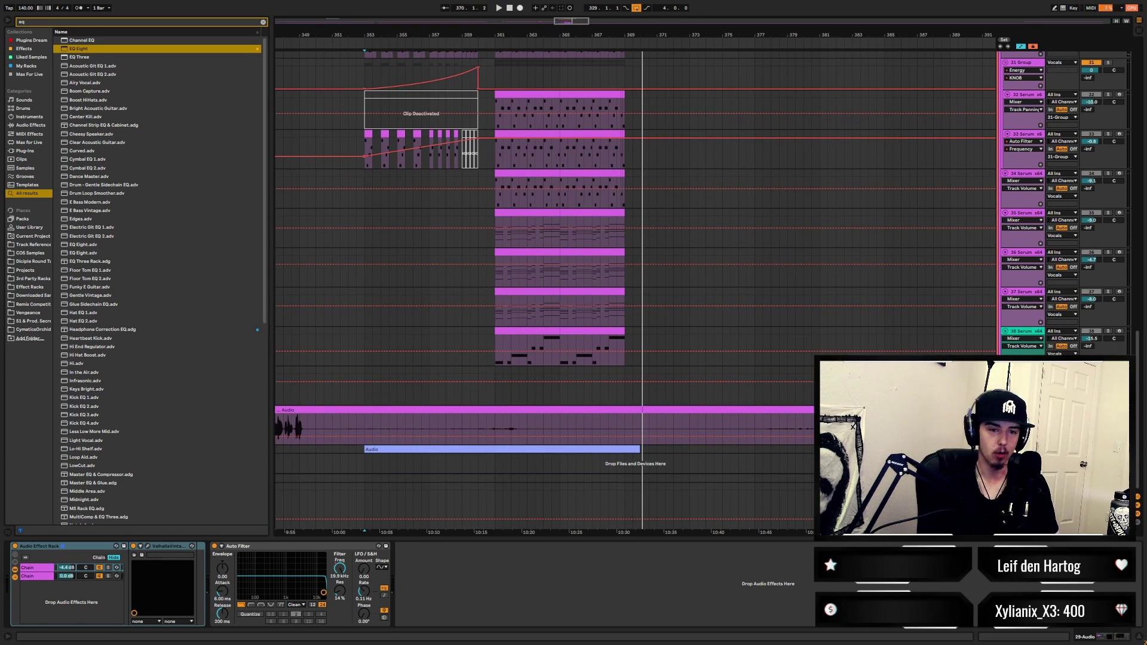